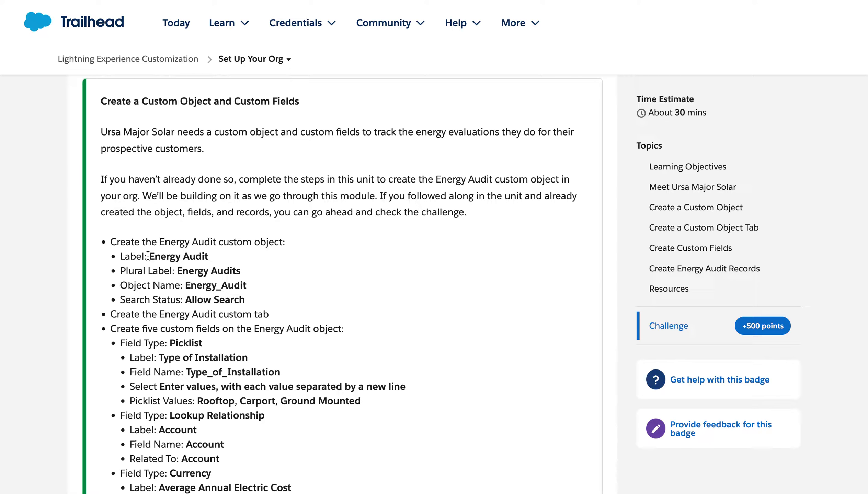
# - Copy the label Energy Audit from the Trailhead challenge into the Label of the new custom object in Salesforce Setup
pyautogui.rightClick(198, 258)
pyautogui.click(219, 282)
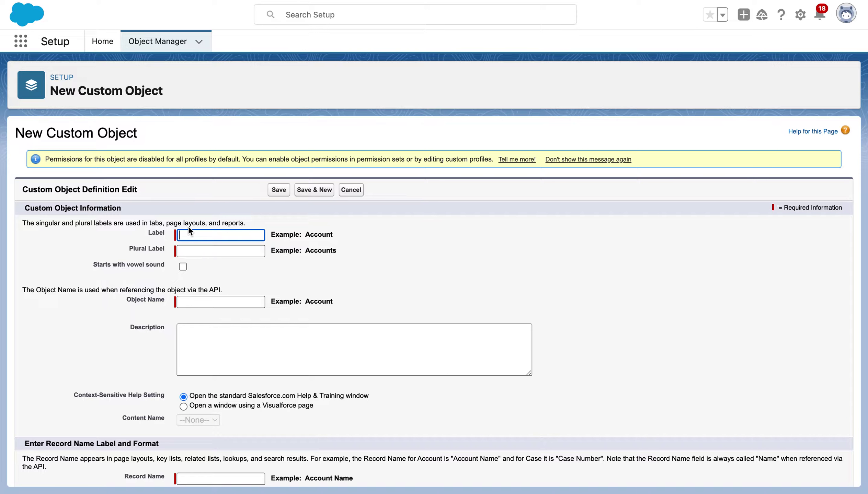
pyautogui.rightClick(188, 228)
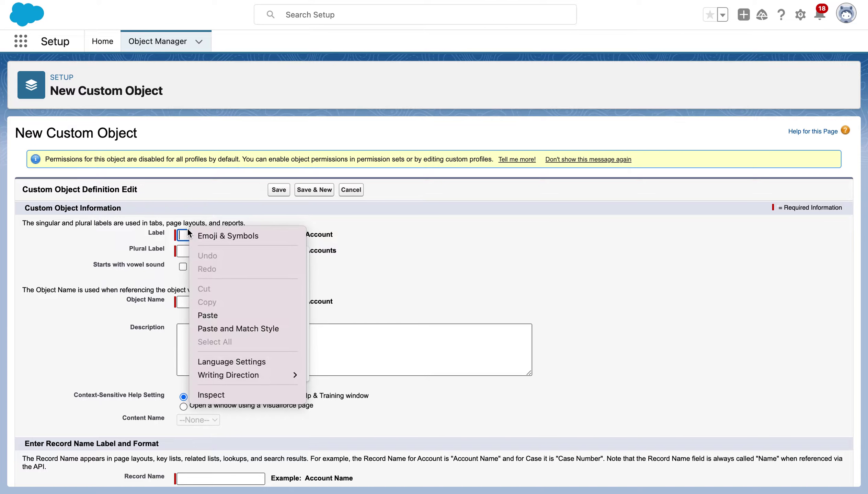
pyautogui.click(212, 314)
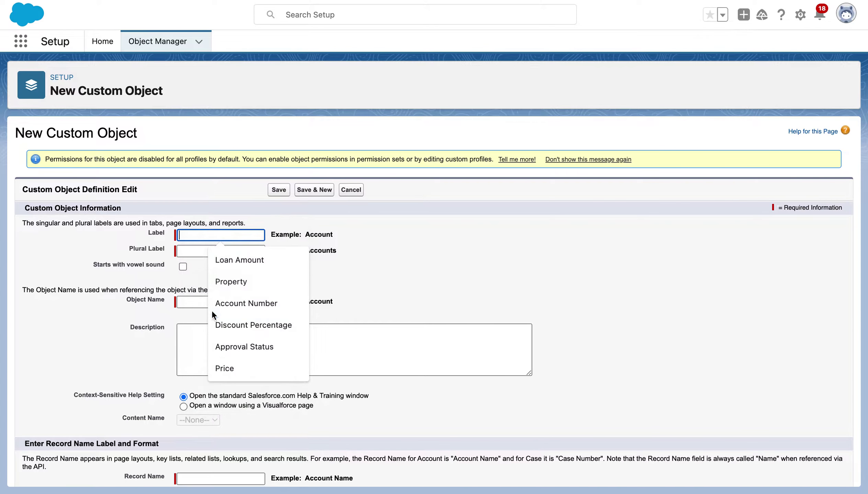
# - Copy the plural label Energy Audits from the Trailhead challenge into the Plural Label of the new custom object
pyautogui.click(199, 250)
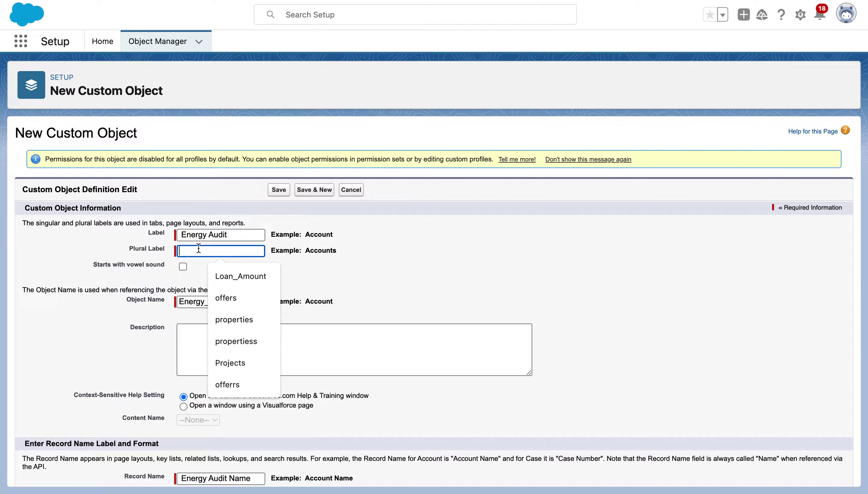
pyautogui.press('super+Tab')
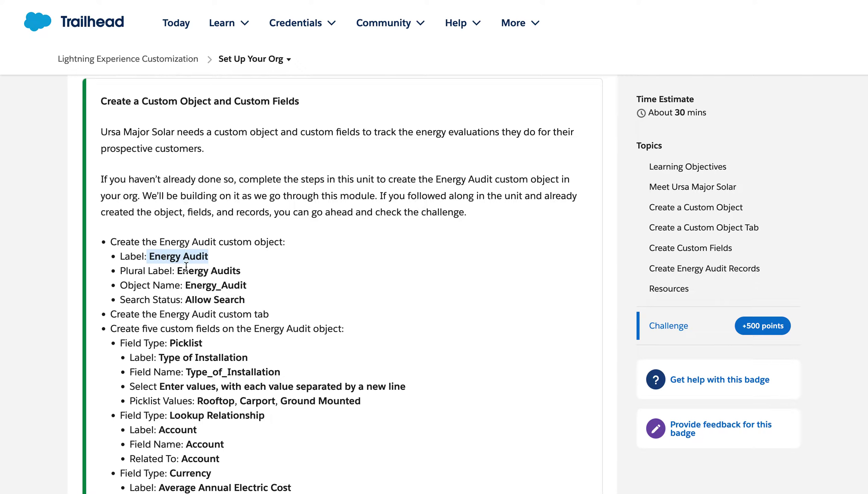
pyautogui.moveTo(177, 270); pyautogui.dragTo(242, 271)
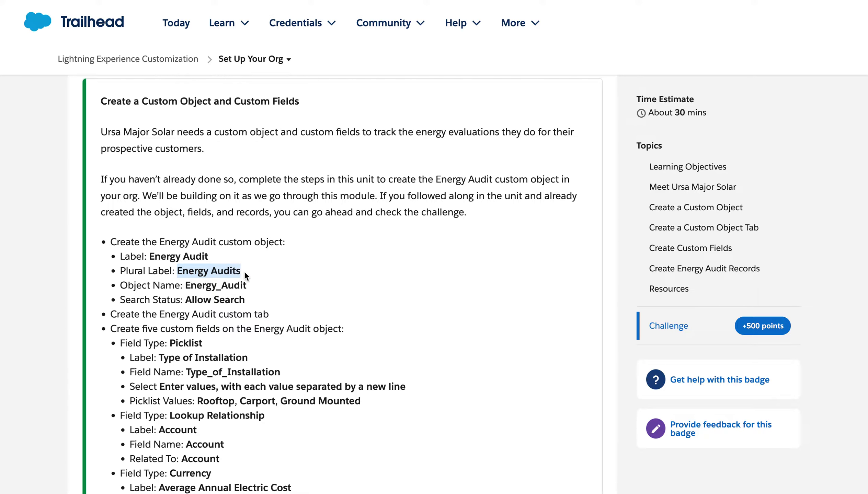
pyautogui.rightClick(226, 272)
pyautogui.click(242, 296)
pyautogui.hotkey('alt', 'Tab')
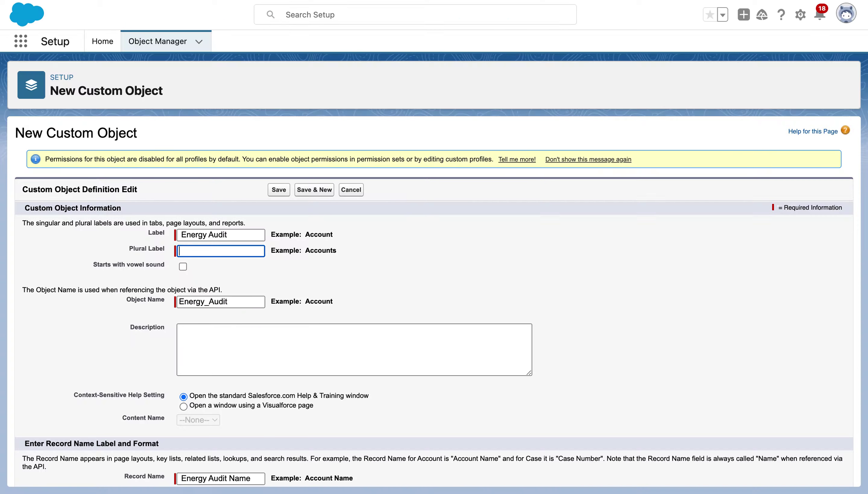
pyautogui.rightClick(198, 249)
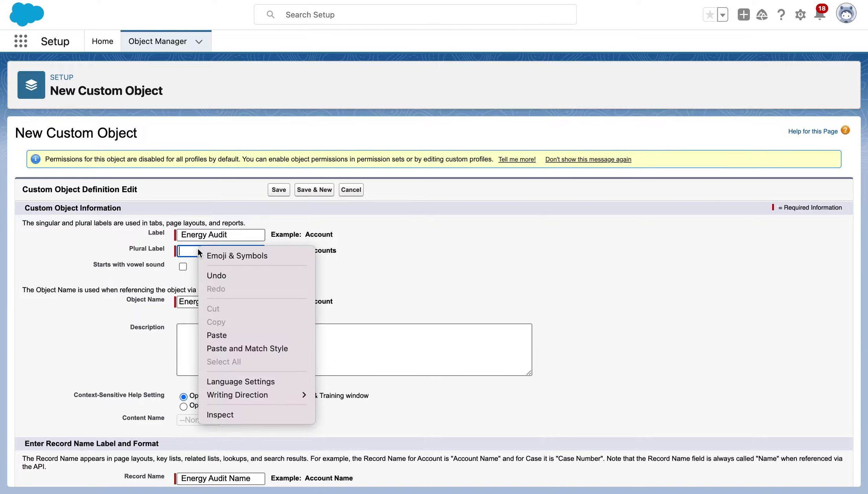
pyautogui.click(229, 333)
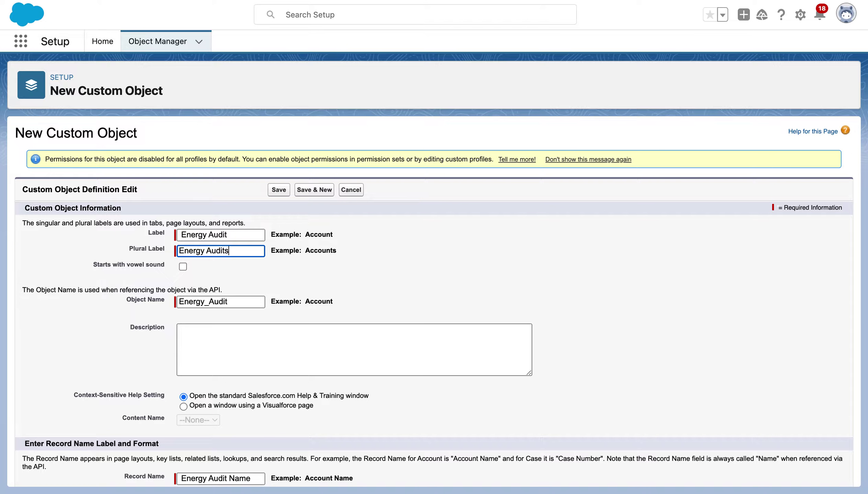
# - Check the object settings against the Trailhead challenge, then save the Energy Audit custom object with Allow Search enabled
pyautogui.hotkey('alt', 'Tab')
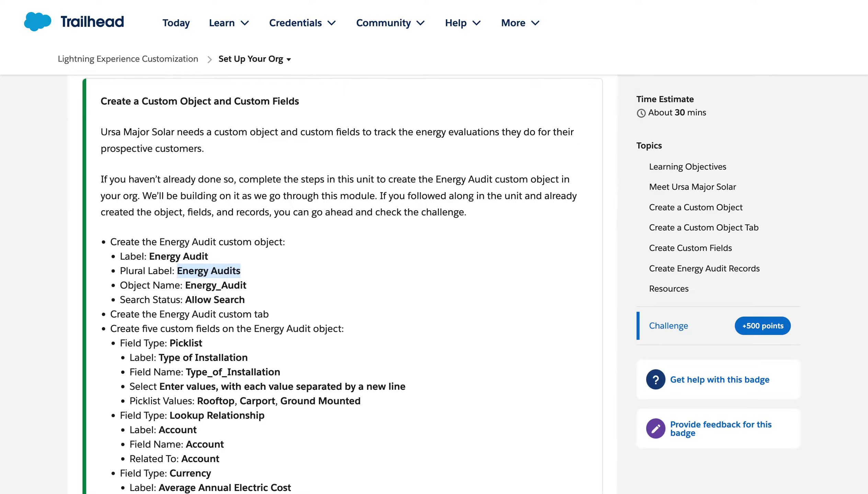
pyautogui.hotkey('alt', 'Tab')
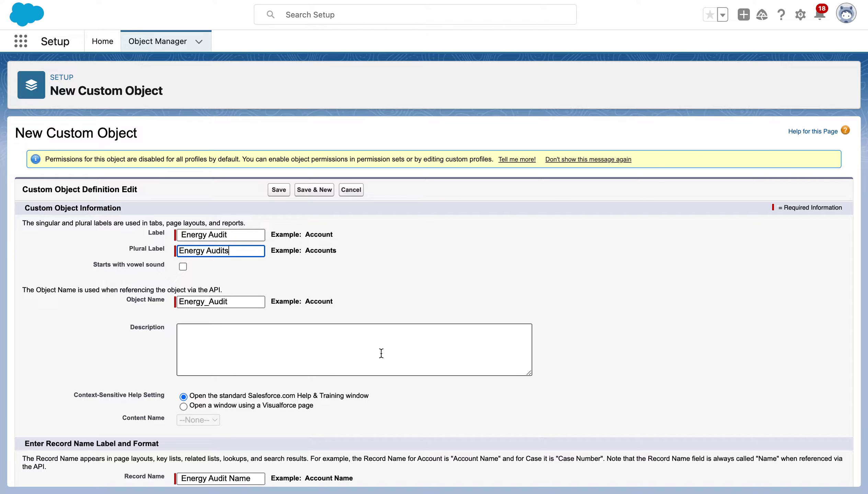
pyautogui.scroll(-4, 381, 353)
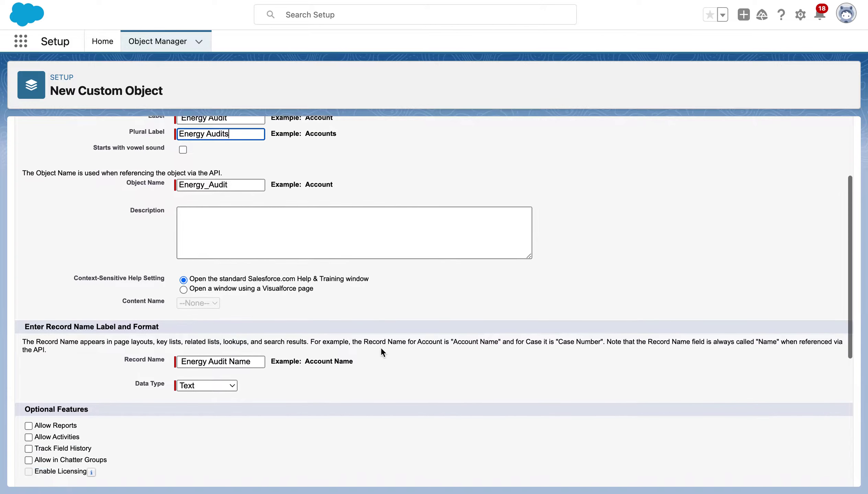
pyautogui.scroll(-1, 381, 348)
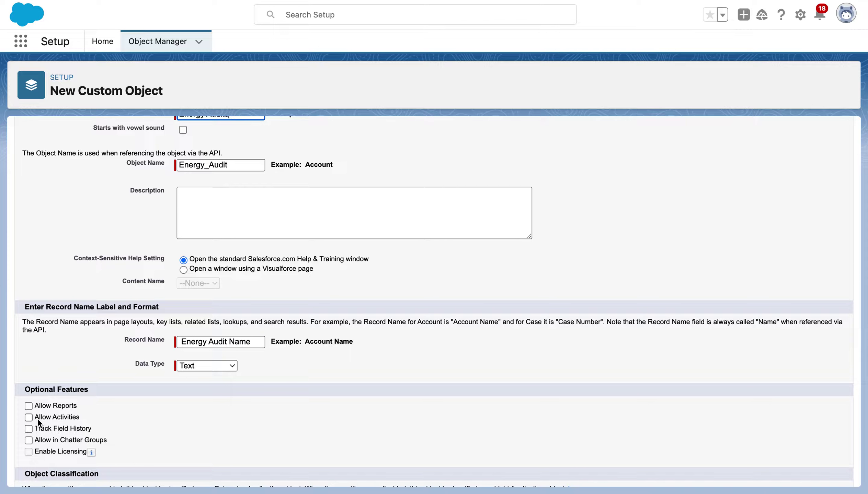
pyautogui.scroll(-8, 116, 424)
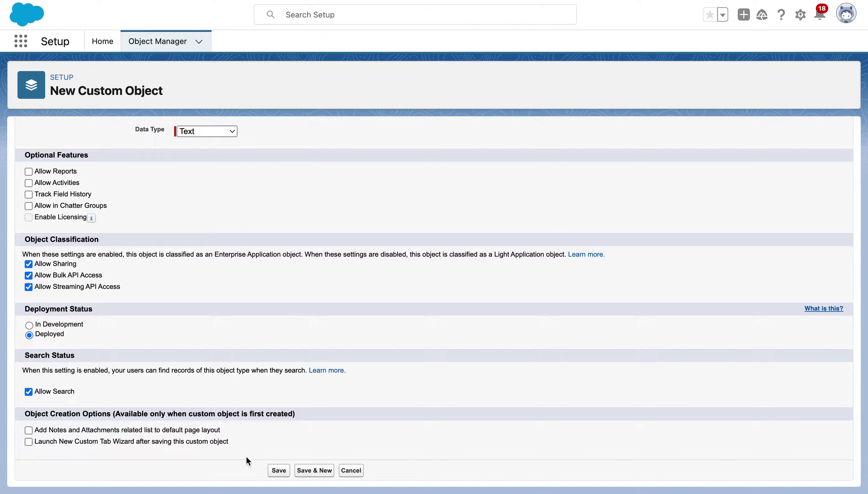
pyautogui.click(275, 470)
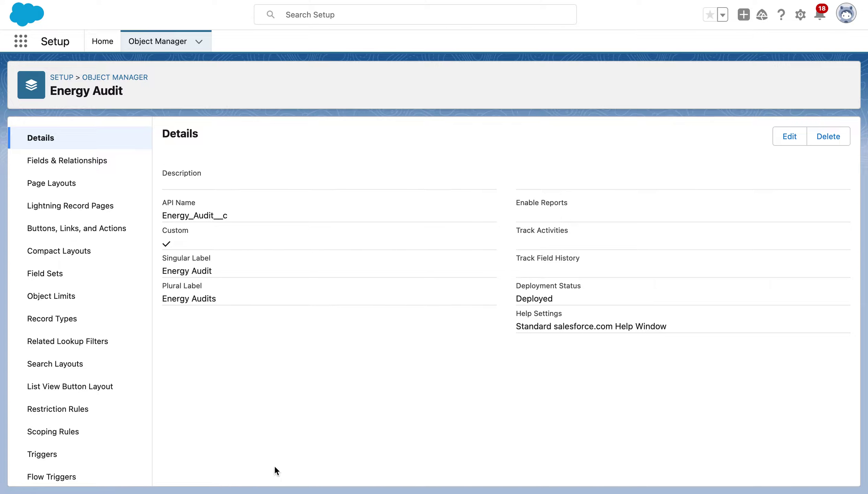
# - Start a new custom field on the Energy Audit object with Picklist as its data type and continue to its details
pyautogui.click(78, 160)
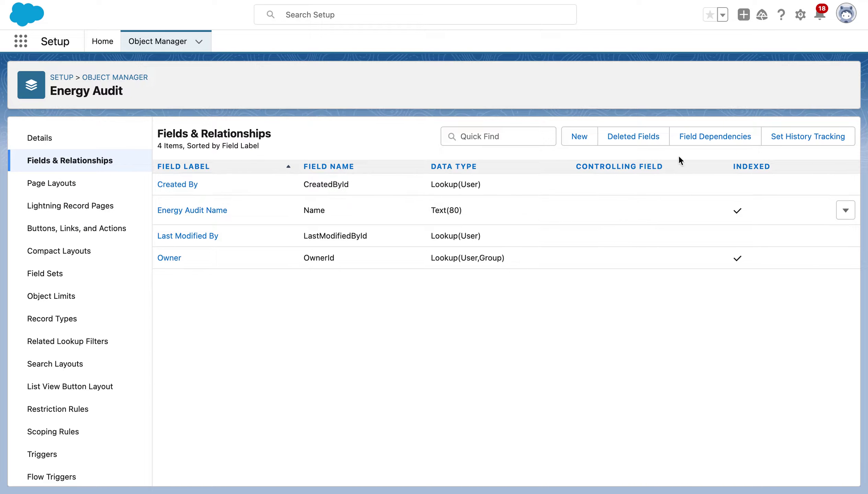
pyautogui.click(579, 141)
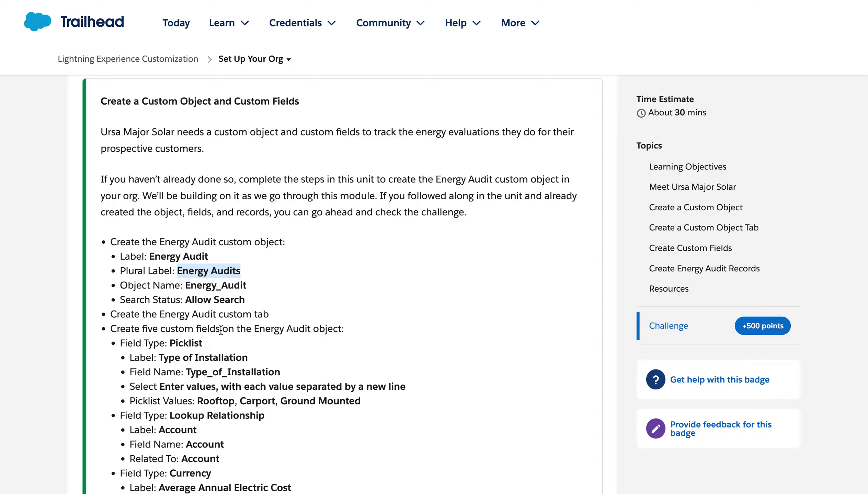
pyautogui.scroll(-1, 253, 381)
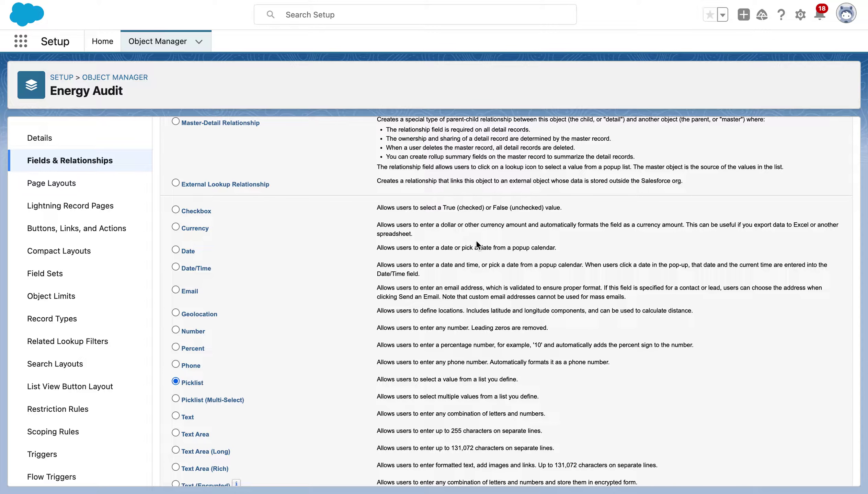
pyautogui.scroll(8, 483, 258)
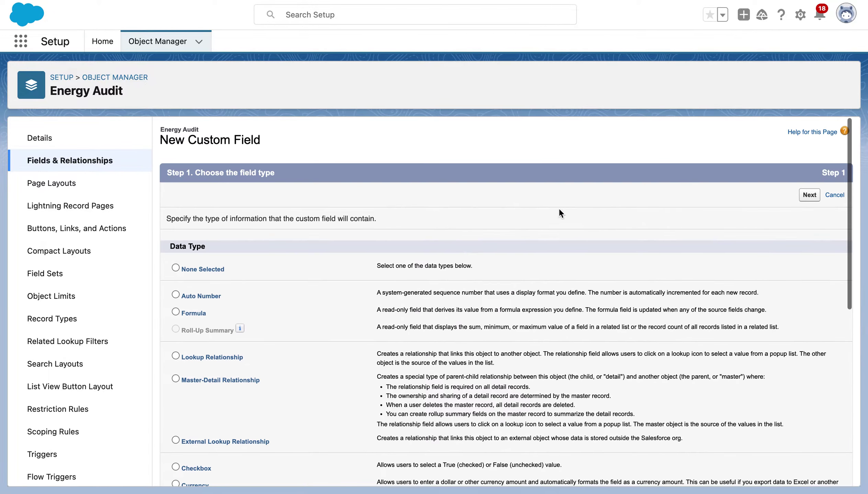
pyautogui.click(808, 195)
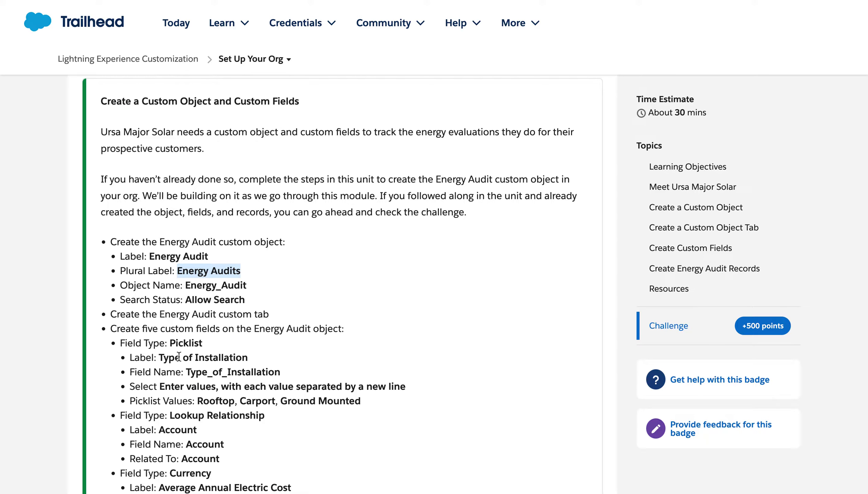
# - Copy the label Type of Installation from the Trailhead challenge into the picklist's Field Label
pyautogui.moveTo(159, 357); pyautogui.dragTo(267, 365)
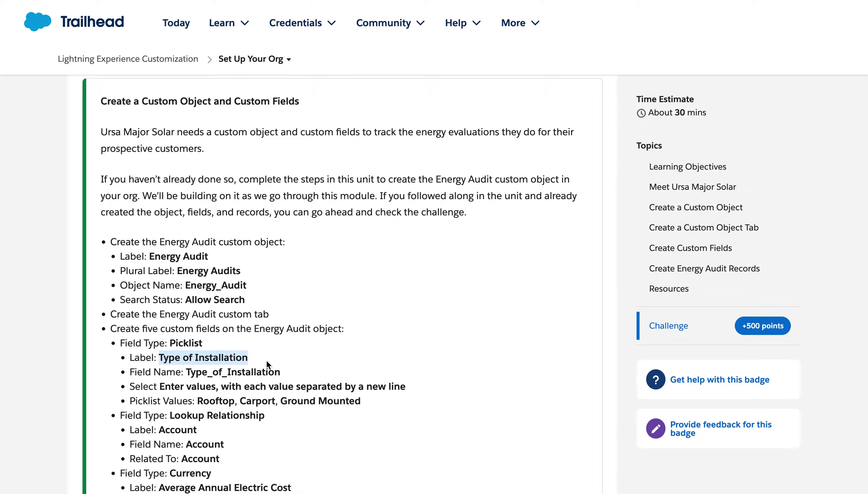
pyautogui.rightClick(214, 358)
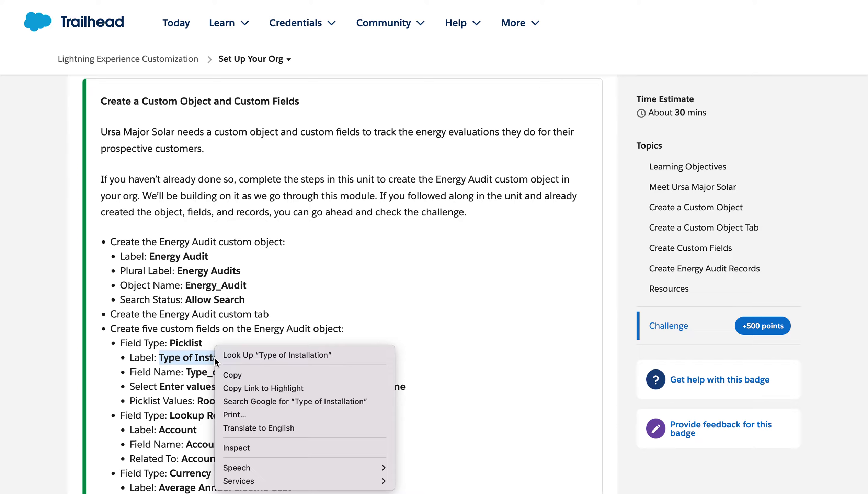
pyautogui.click(238, 368)
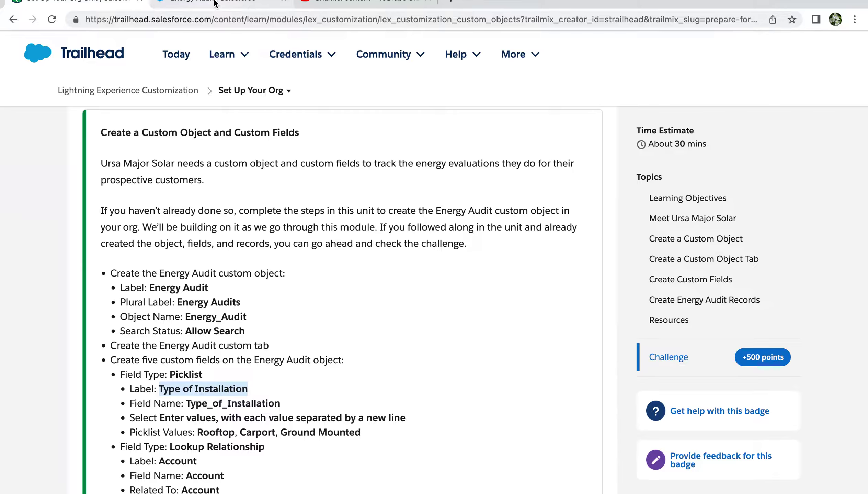
pyautogui.hotkey('ctrl', 'Tab')
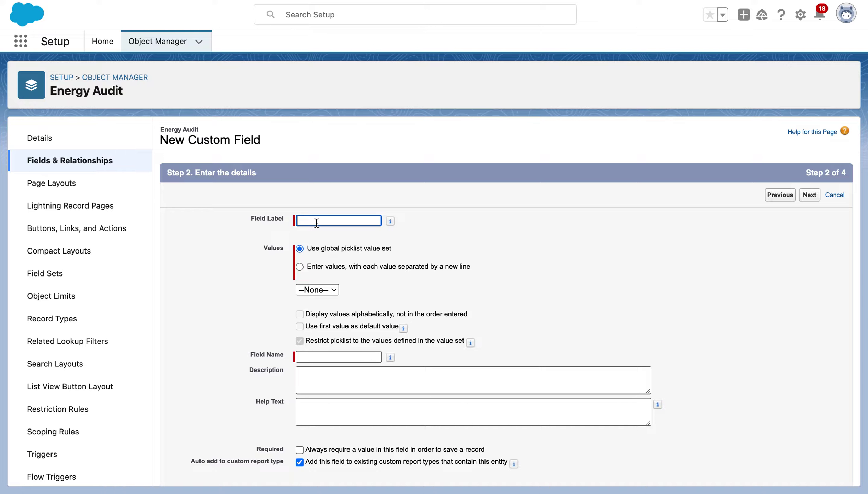
pyautogui.rightClick(316, 223)
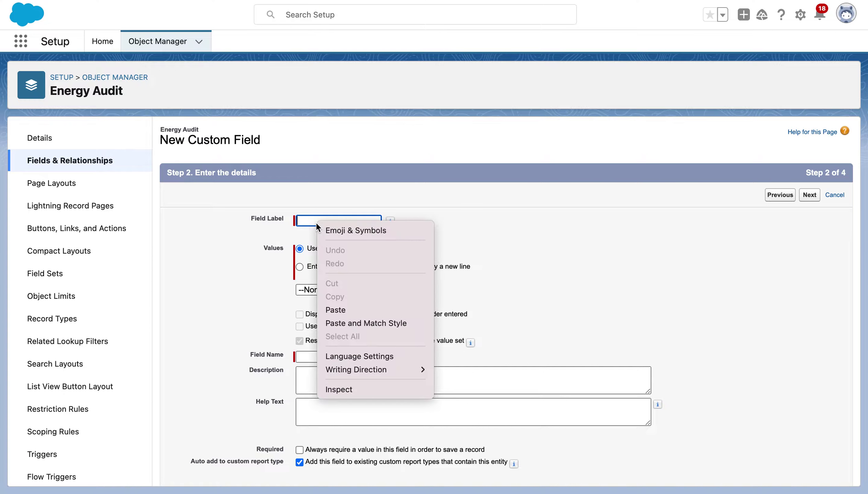
pyautogui.click(358, 312)
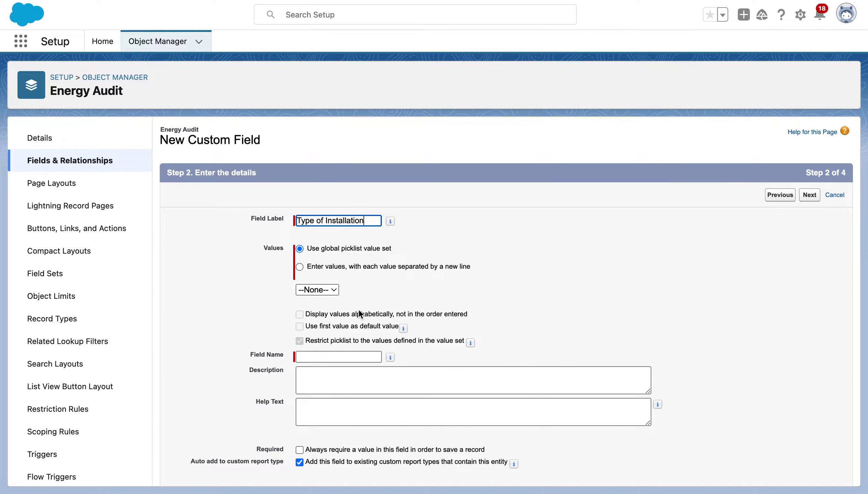
# - Copy the picklist values Rooftop, Carport, Ground Mounted from the Trailhead challenge into the new field's Description
pyautogui.hotkey('ctrl', 'shift', 'Tab')
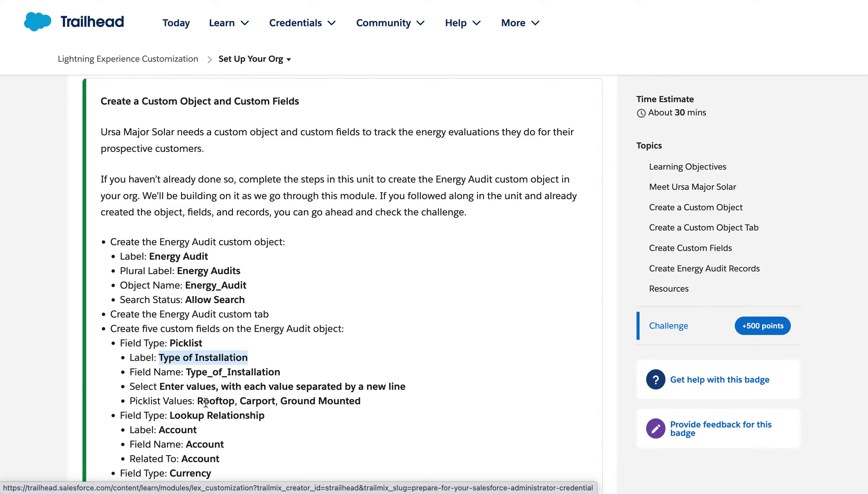
pyautogui.moveTo(199, 401); pyautogui.dragTo(364, 407)
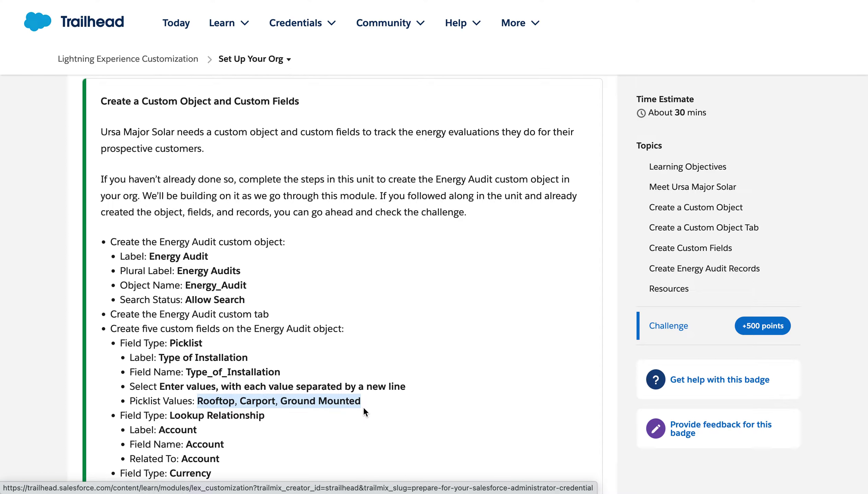
pyautogui.rightClick(349, 405)
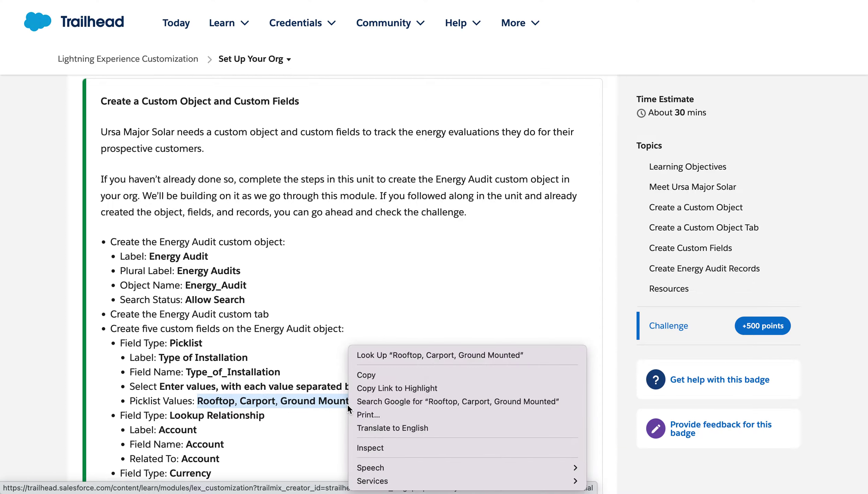
pyautogui.click(383, 375)
pyautogui.moveTo(227, 35)
pyautogui.hotkey('ctrl', 'Tab')
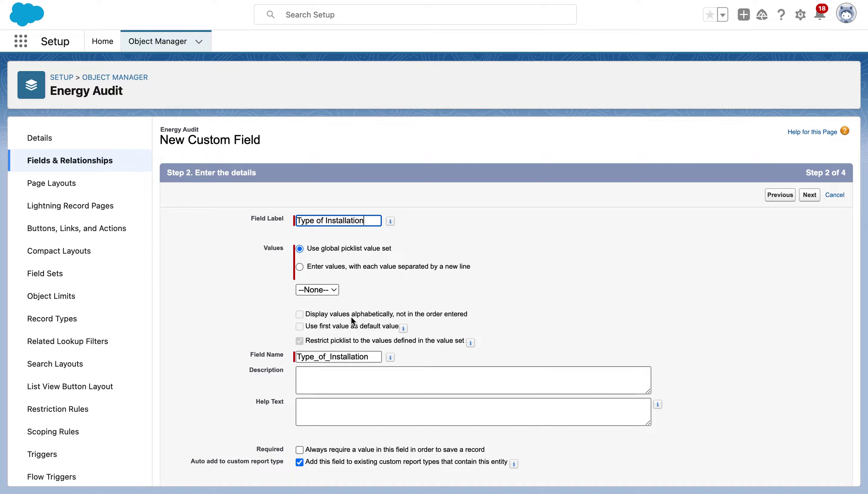
pyautogui.rightClick(334, 381)
pyautogui.click(362, 400)
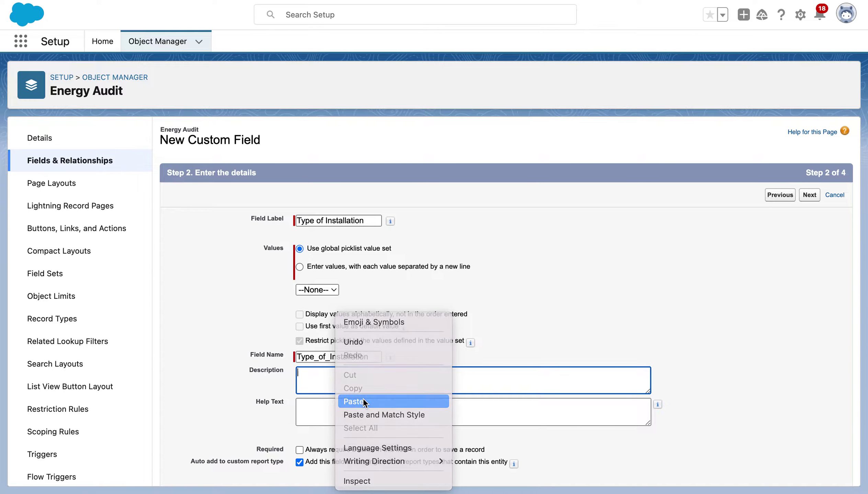
# - Break the Description text into separate lines for Rooftop, Carport, Ground and Mounted
pyautogui.click(325, 373)
pyautogui.press('Return')
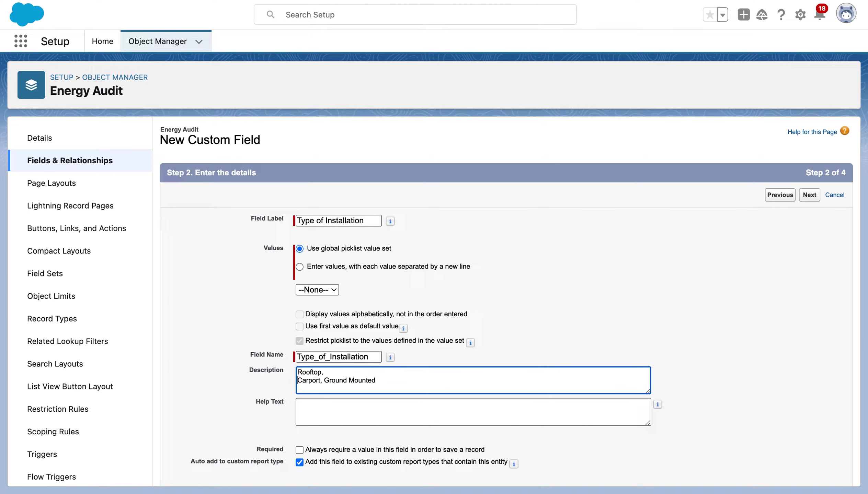
pyautogui.click(324, 380)
pyautogui.press('Return')
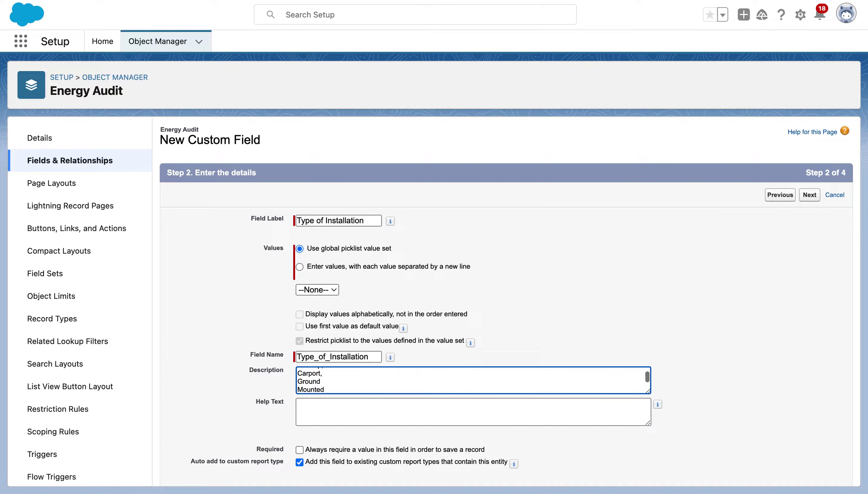
# - Recheck the picklist requirements in the Trailhead challenge and try to continue past the Type of Installation field details
pyautogui.click(118, 3)
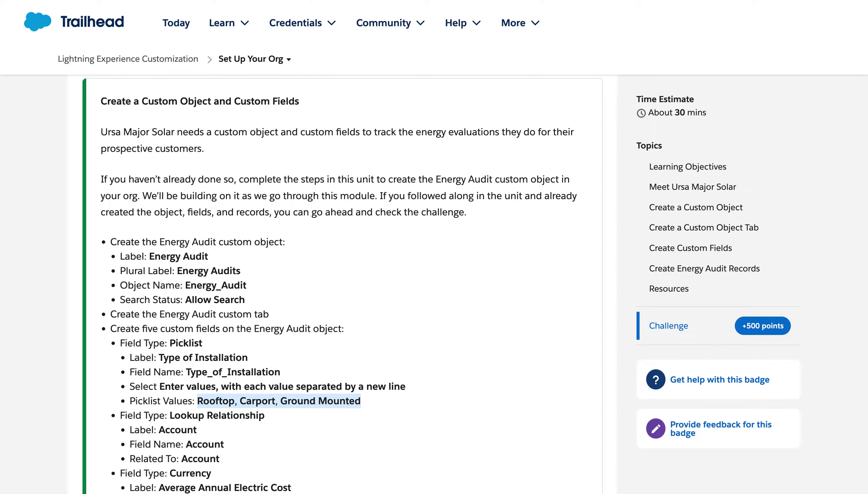
pyautogui.scroll(-4, 304, 312)
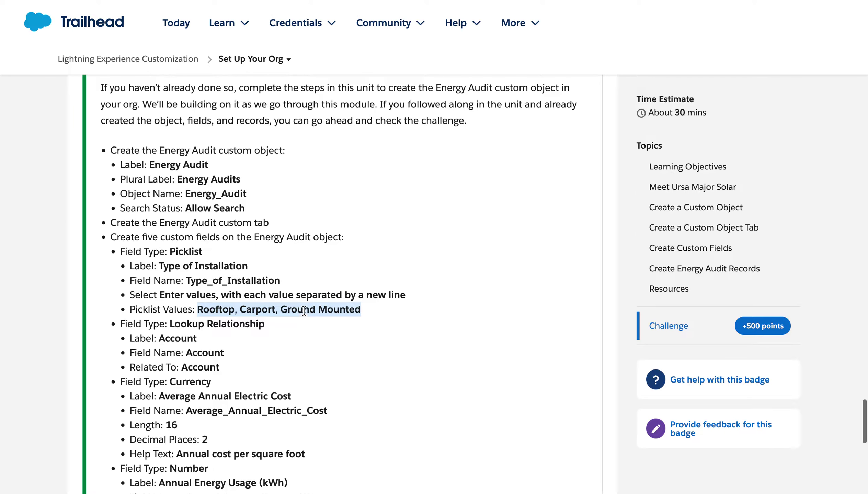
pyautogui.scroll(-1, 294, 285)
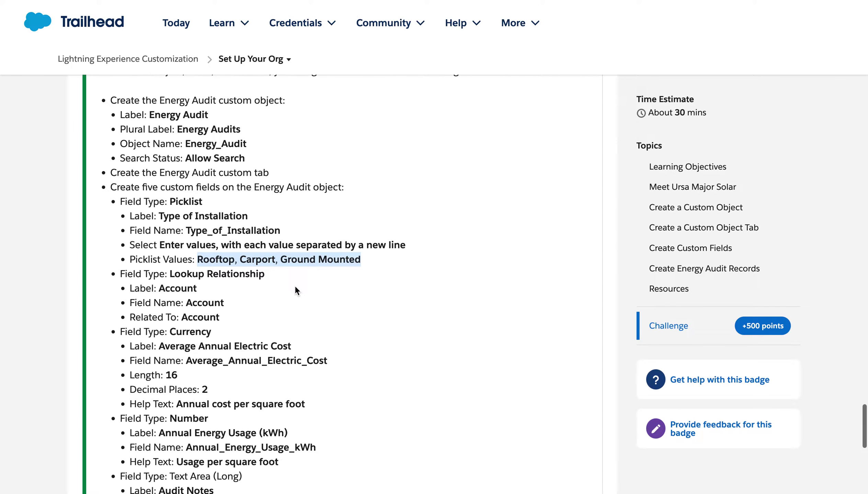
pyautogui.click(238, 2)
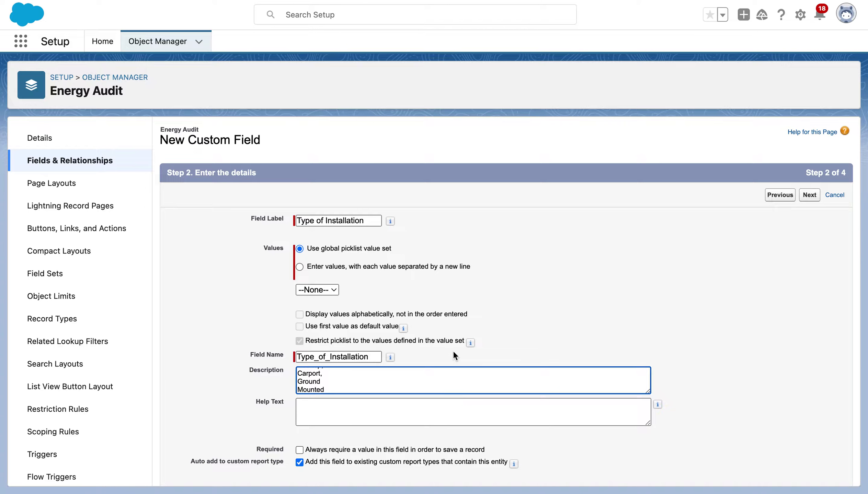
pyautogui.scroll(-3, 453, 353)
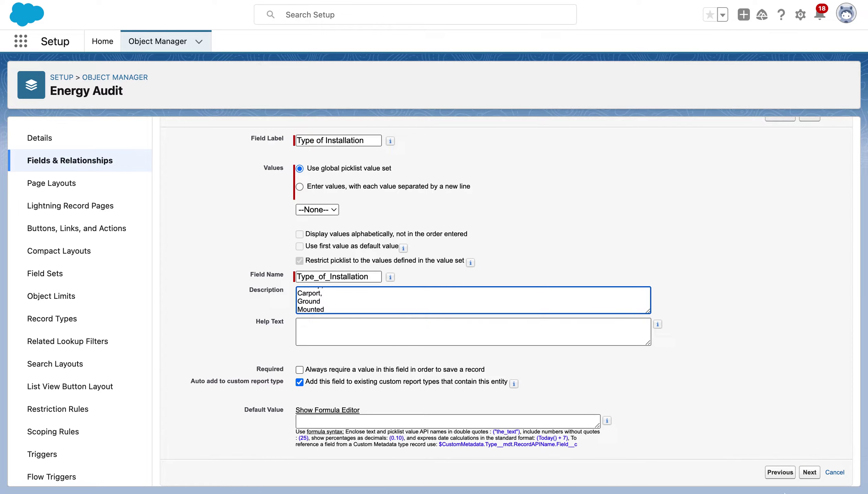
pyautogui.click(809, 473)
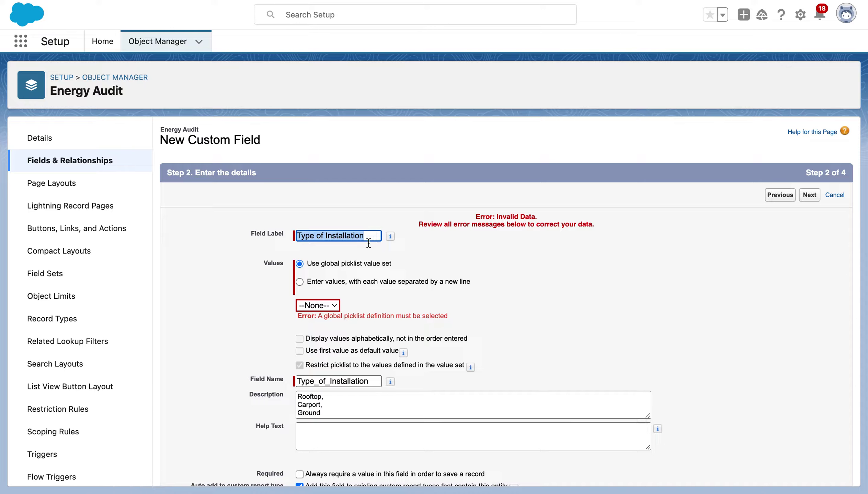
# - Choose to enter picklist values separated by a new line and paste Rooftop, Carport, Ground Mounted as the values
pyautogui.click(301, 281)
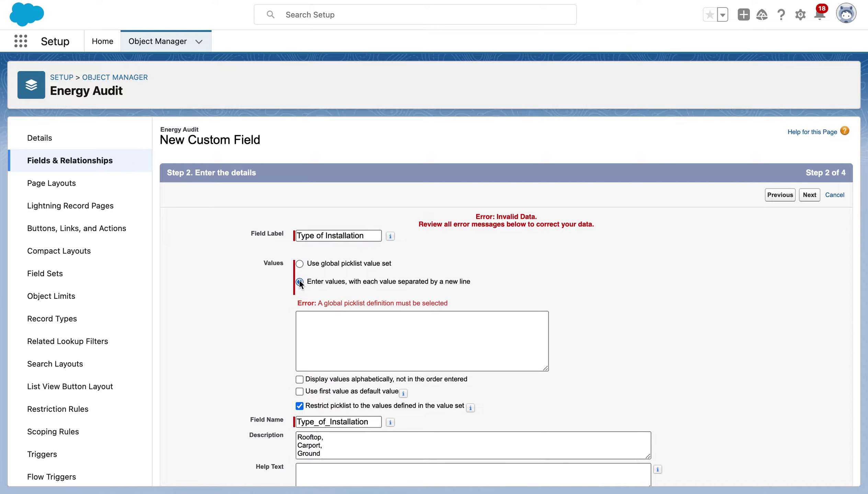
pyautogui.rightClick(314, 319)
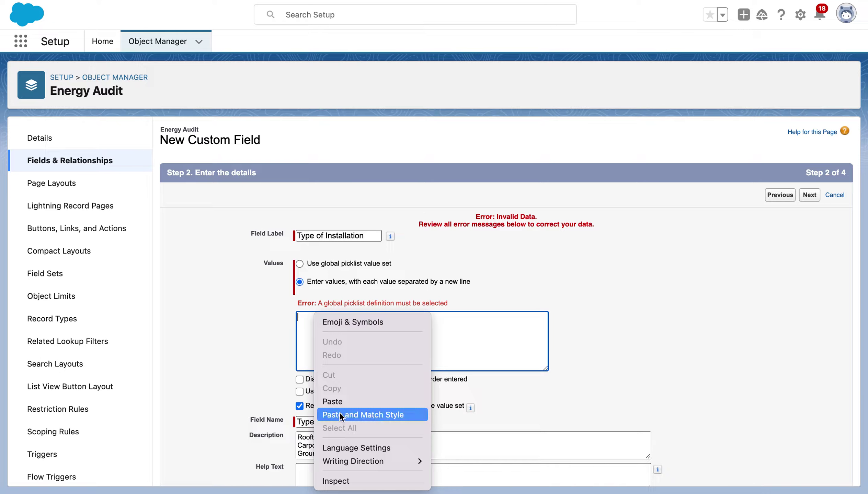
pyautogui.click(340, 402)
# - Break the pasted picklist values into separate lines for Rooftop, Carport, Ground and Mounted
pyautogui.click(327, 315)
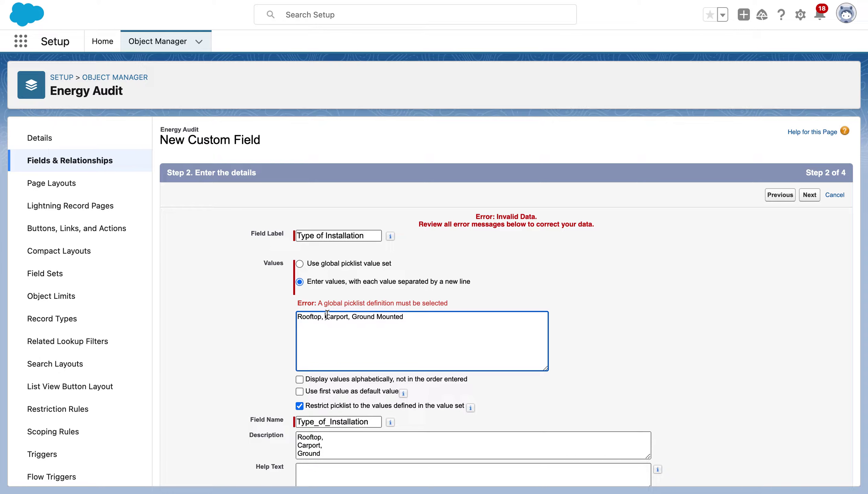
pyautogui.press('Return')
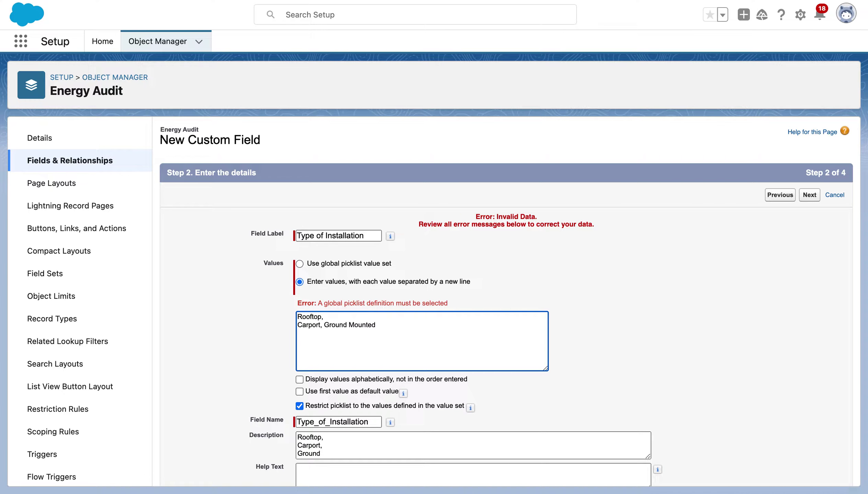
pyautogui.click(325, 324)
pyautogui.press('Return')
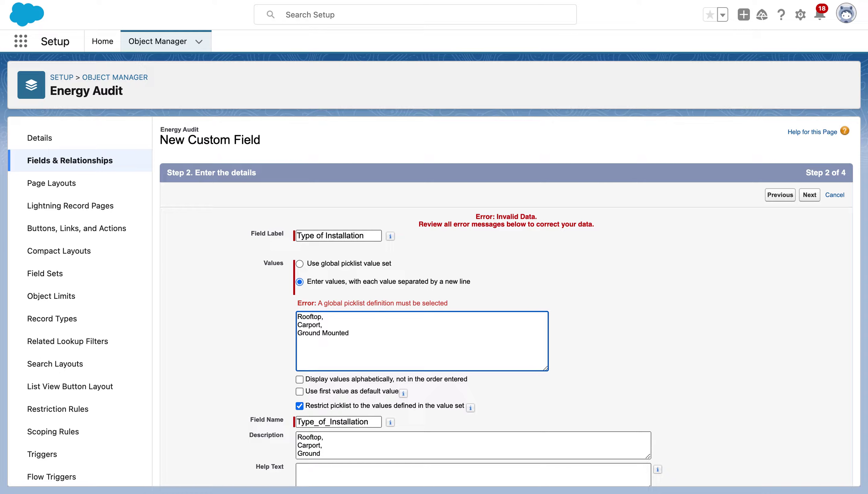
pyautogui.click(320, 333)
pyautogui.press('Return')
# - Clear all text from the Description of the Type of Installation field
pyautogui.click(335, 436)
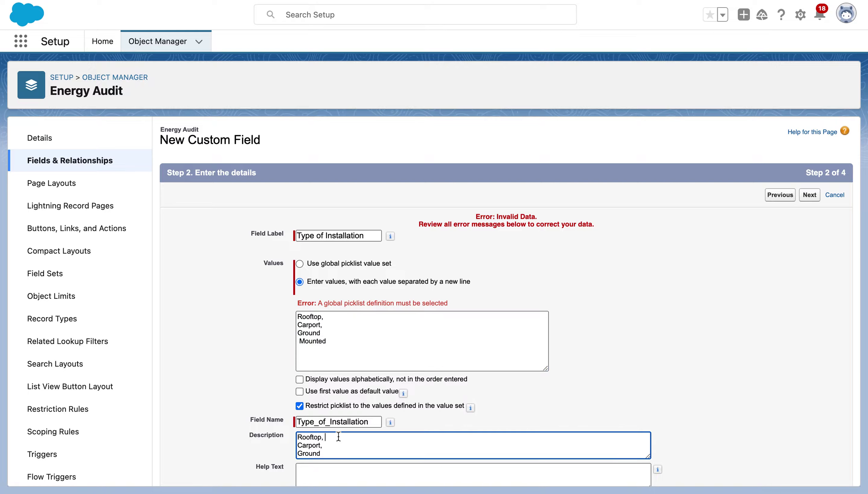
pyautogui.moveTo(325, 437); pyautogui.dragTo(320, 465)
pyautogui.press('BackSpace')
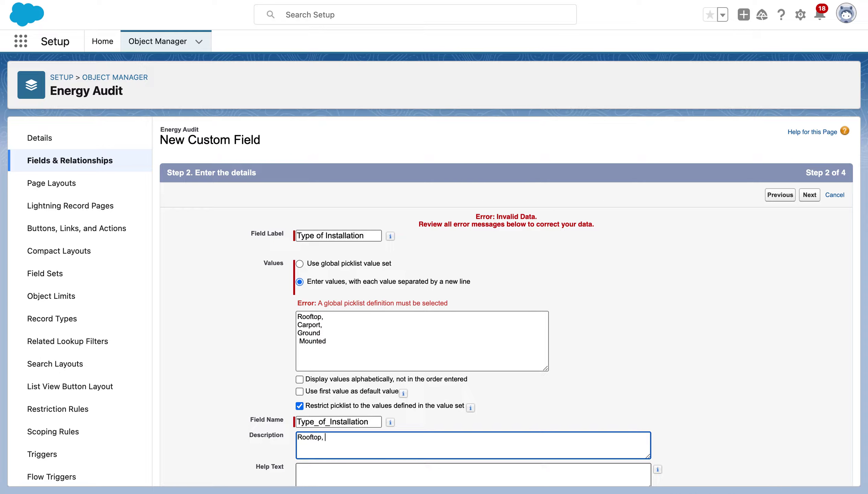
pyautogui.press('BackSpace')
pyautogui.press('BackSpace')
pyautogui.press('BackSpace')
pyautogui.press('BackSpace')
pyautogui.press('BackSpace')
pyautogui.press('BackSpace')
pyautogui.press('BackSpace')
# - Save the Type of Installation field with the default field-level security and page layouts, and return to the Energy Audit field list
pyautogui.click(817, 197)
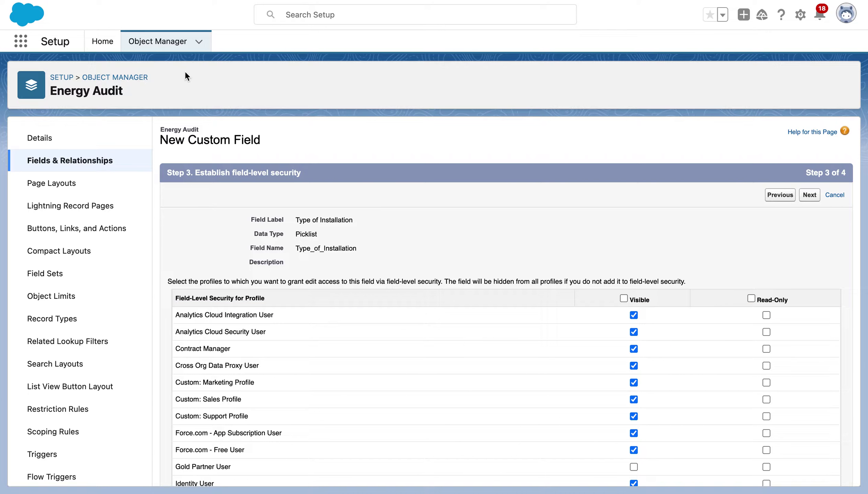
pyautogui.click(810, 196)
pyautogui.click(811, 198)
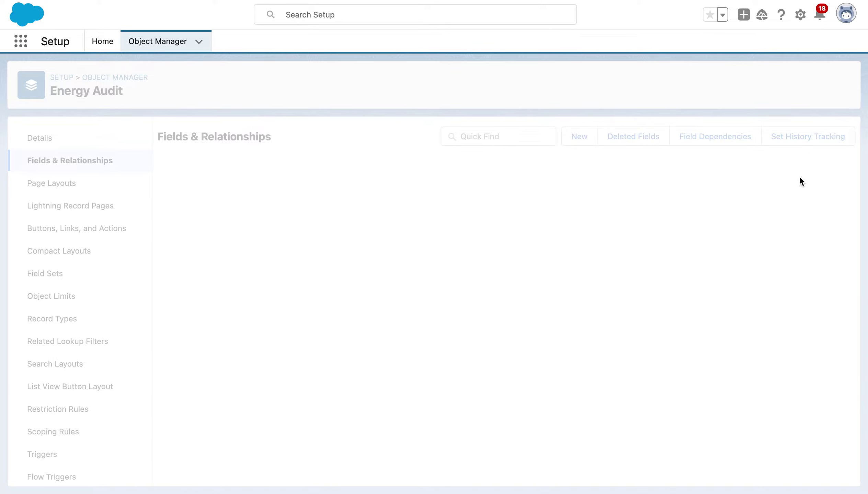
pyautogui.click(51, 166)
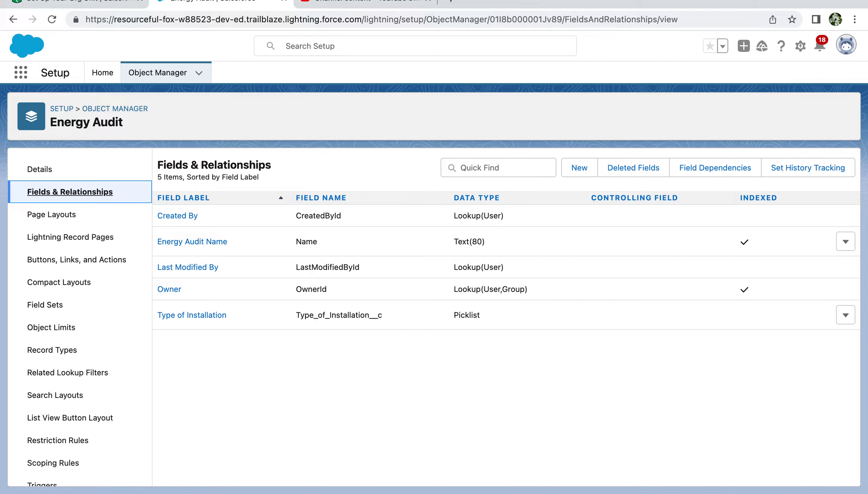
# - Check the next field in the Trailhead challenge and start a new Energy Audit field with Lookup Relationship as its data type
pyautogui.click(76, 4)
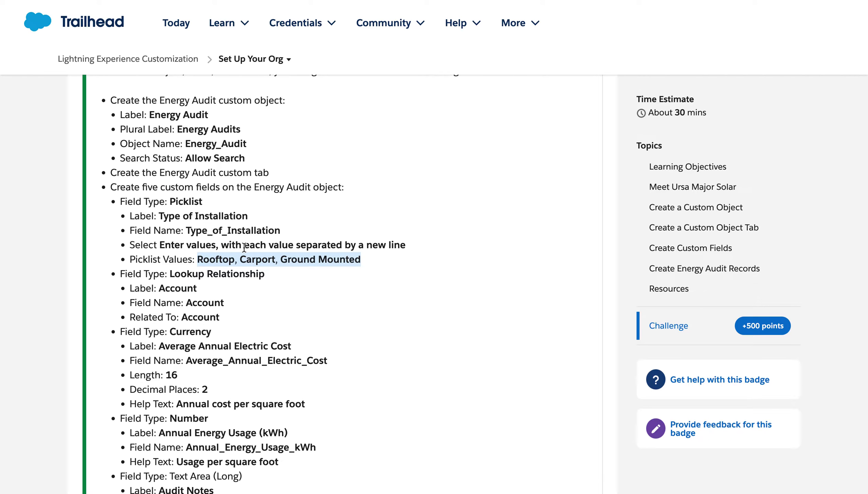
pyautogui.hotkey('ctrl', 'Tab')
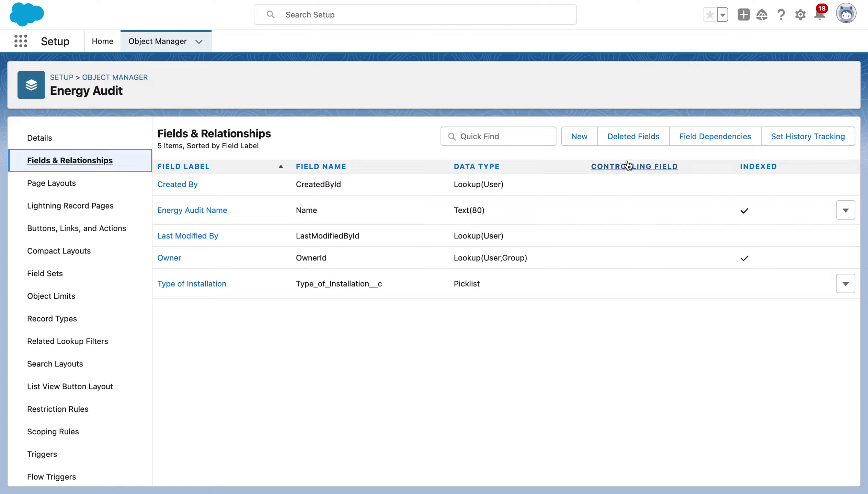
pyautogui.click(577, 141)
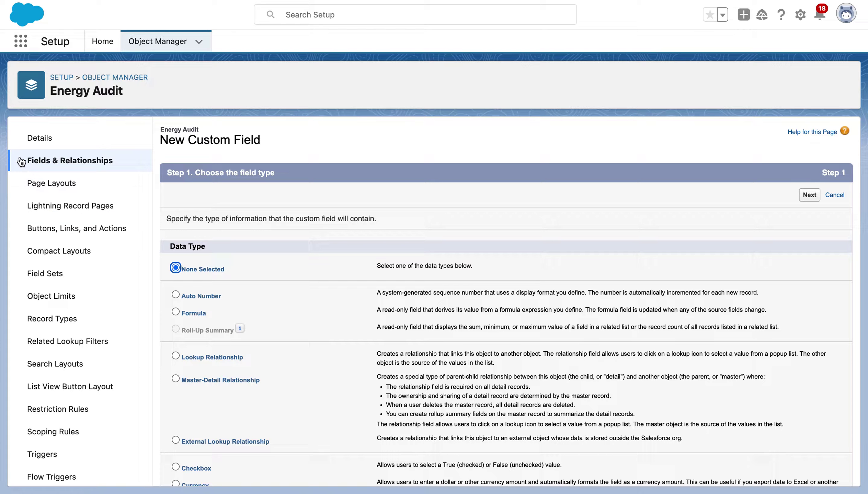
pyautogui.click(176, 355)
pyautogui.click(809, 195)
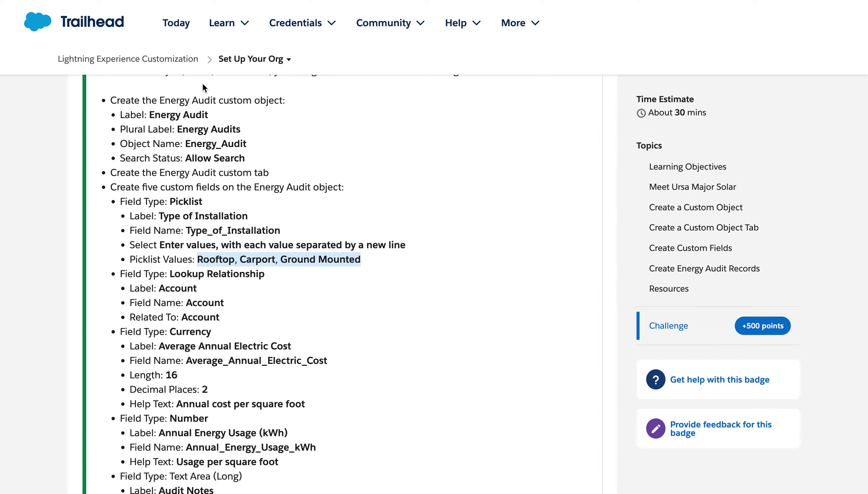
# - Set Account as the related object of the new lookup relationship and continue to its label and name
pyautogui.click(203, 2)
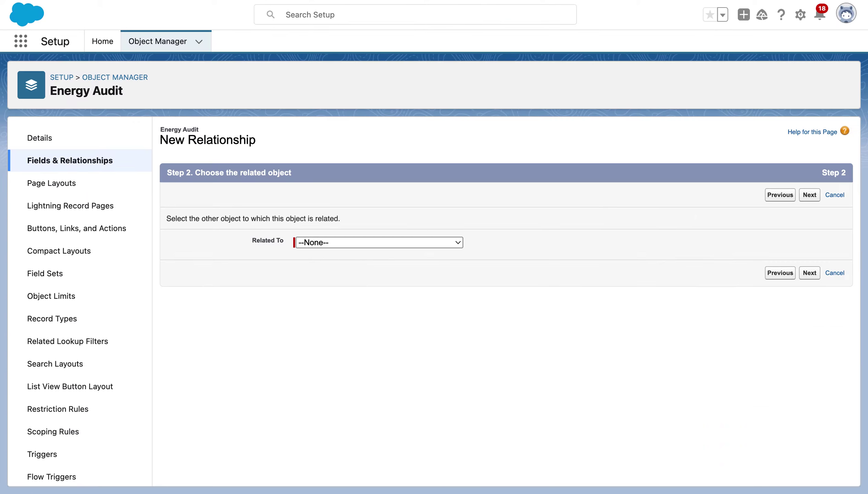
pyautogui.click(316, 242)
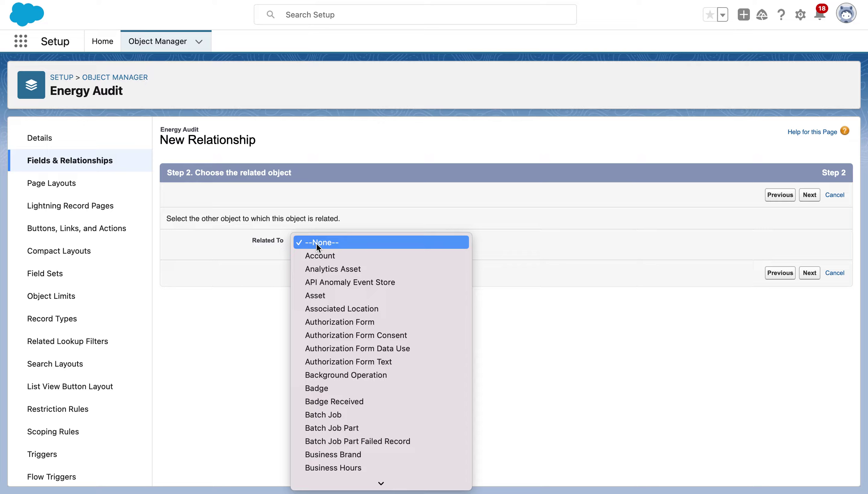
pyautogui.click(316, 251)
pyautogui.click(808, 274)
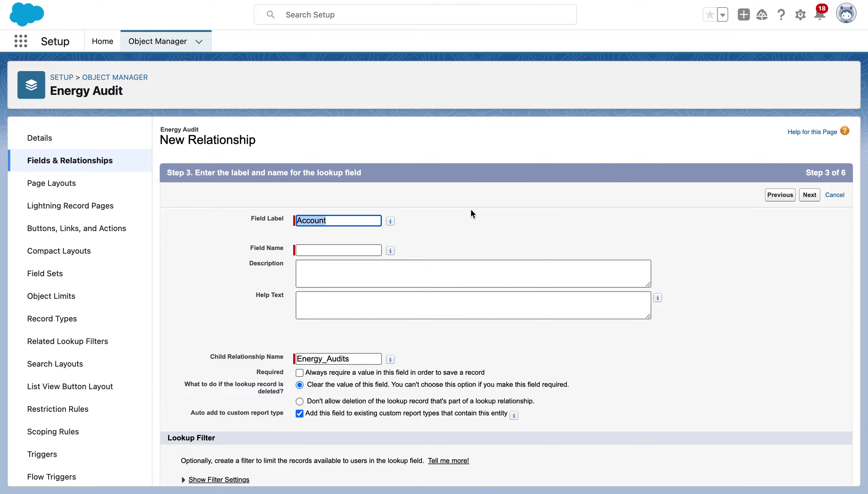
# - Fill in Account as the lookup's Field Name and save it with the default security, page layout and related list settings
pyautogui.click(329, 255)
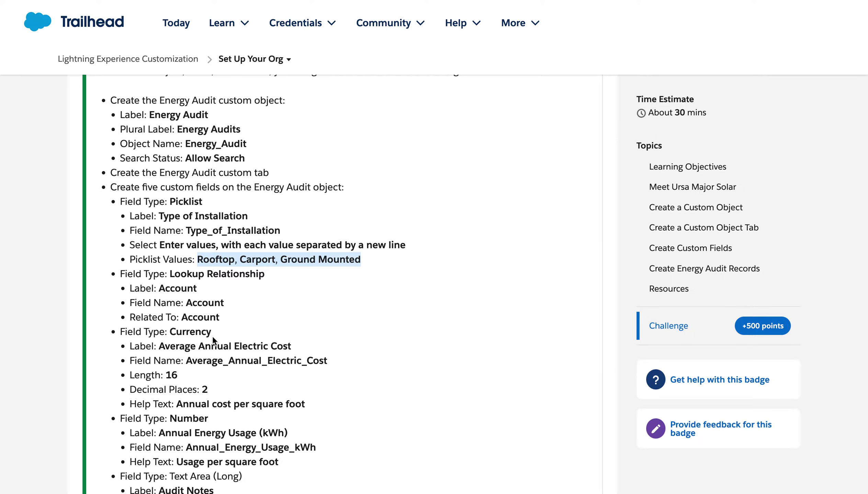
pyautogui.scroll(-2, 213, 338)
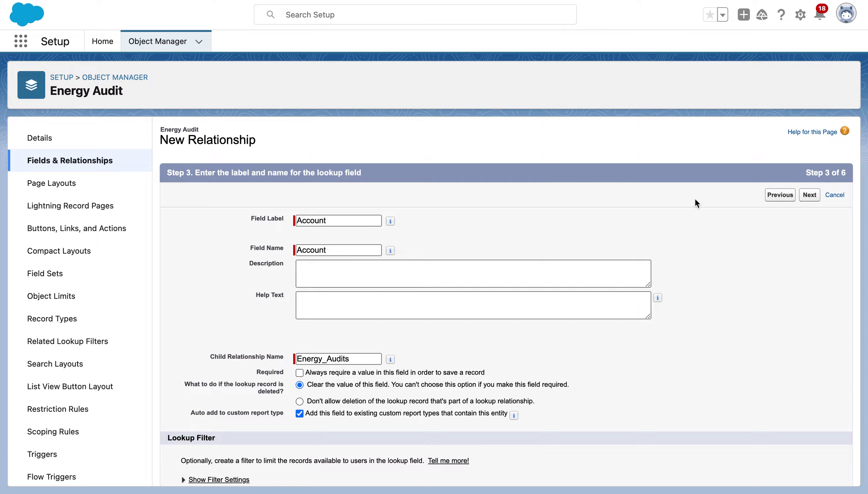
pyautogui.click(813, 196)
pyautogui.click(809, 196)
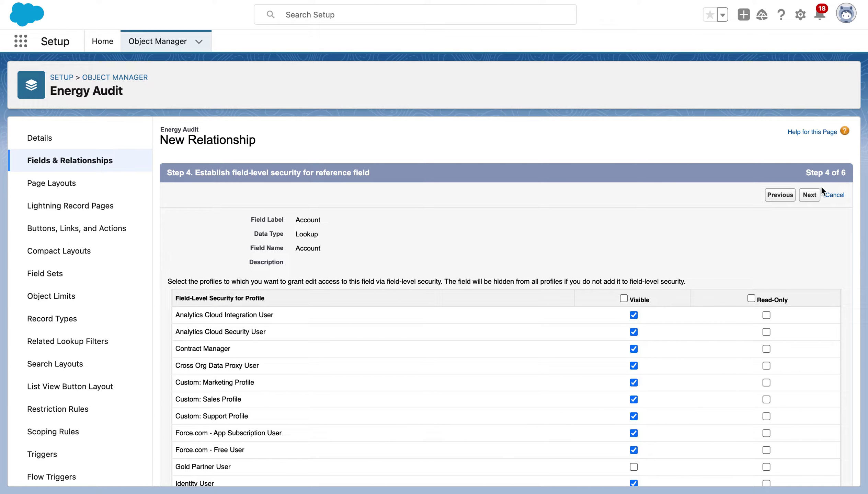
pyautogui.click(809, 196)
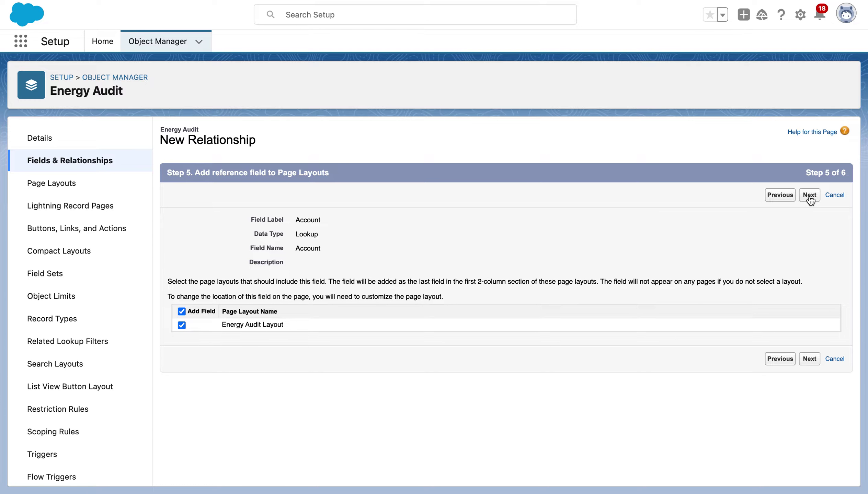
pyautogui.click(808, 195)
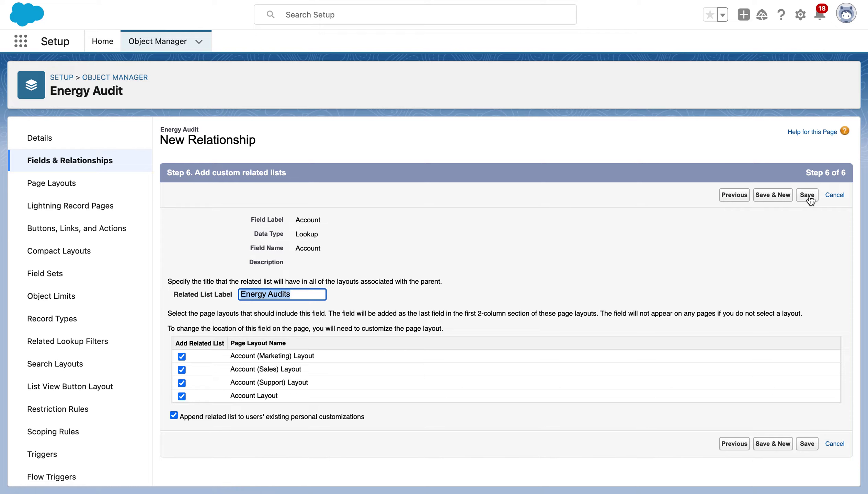
pyautogui.click(809, 198)
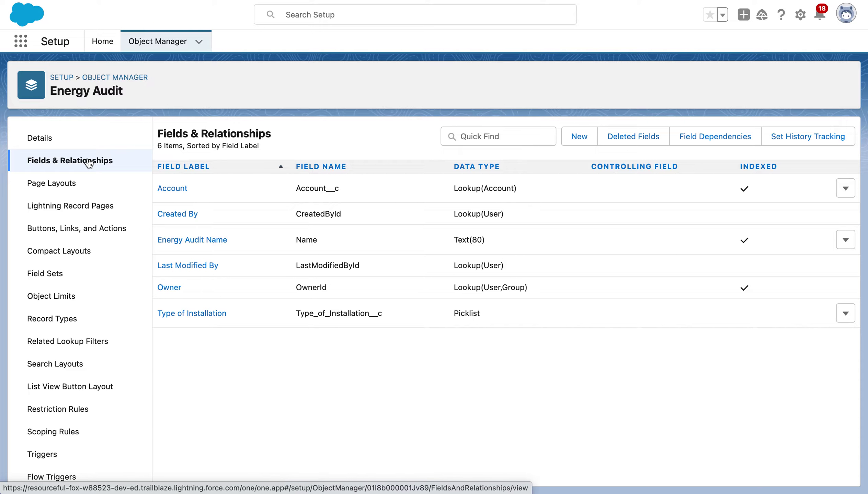
# - Start another custom field on the Energy Audit object with Currency as its data type and continue to its details
pyautogui.click(577, 137)
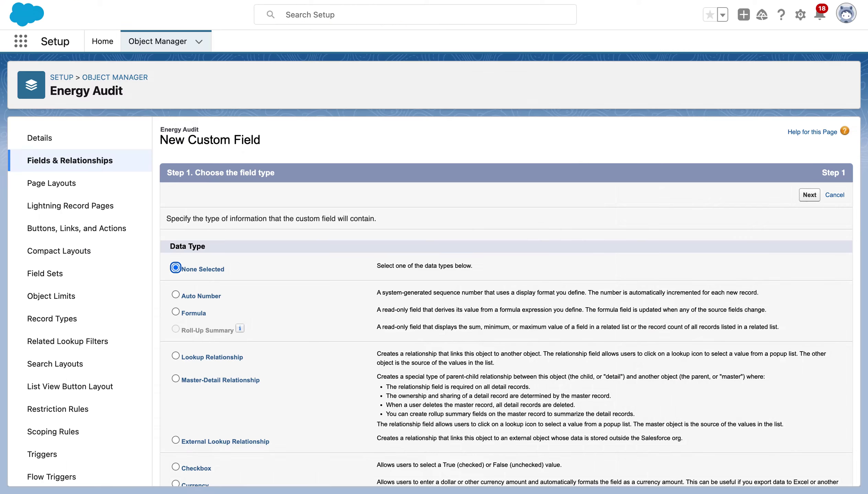
pyautogui.scroll(-3, 482, 344)
pyautogui.click(175, 406)
pyautogui.click(808, 122)
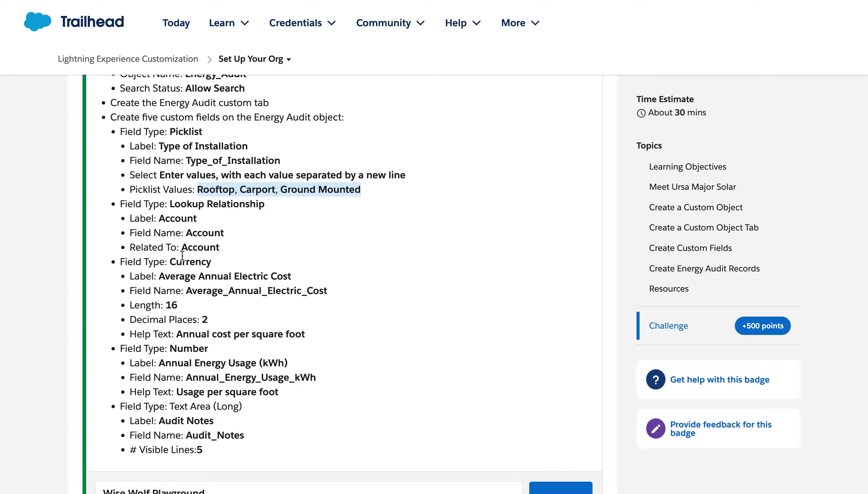
# - Copy the label Average Annual Electric Cost from the Trailhead challenge into the currency field's Field Label and generate the matching Field Name
pyautogui.moveTo(159, 276); pyautogui.dragTo(292, 278)
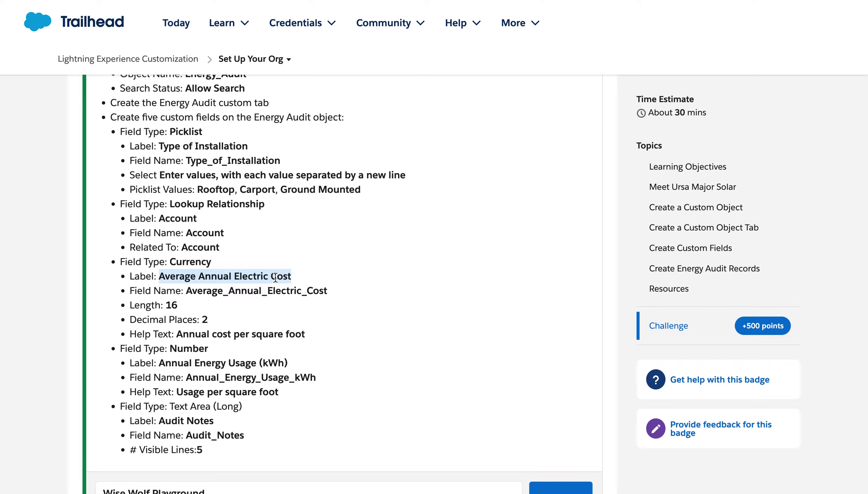
pyautogui.rightClick(275, 279)
pyautogui.click(283, 304)
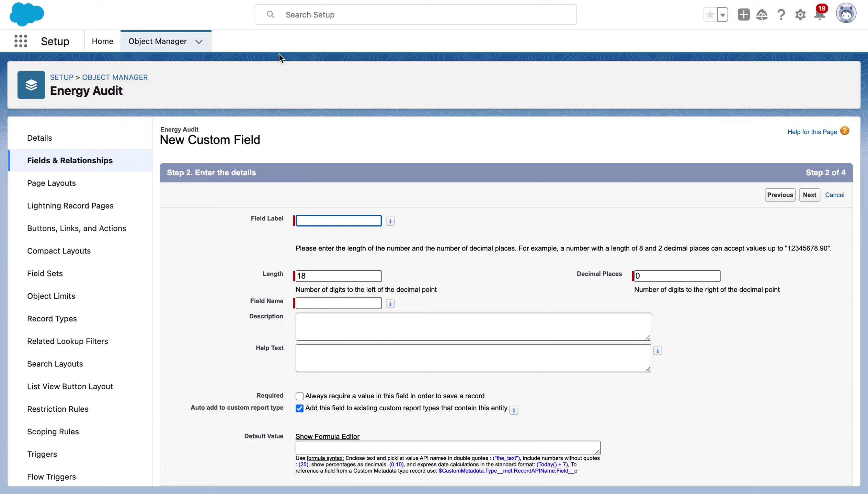
pyautogui.rightClick(327, 221)
pyautogui.click(343, 306)
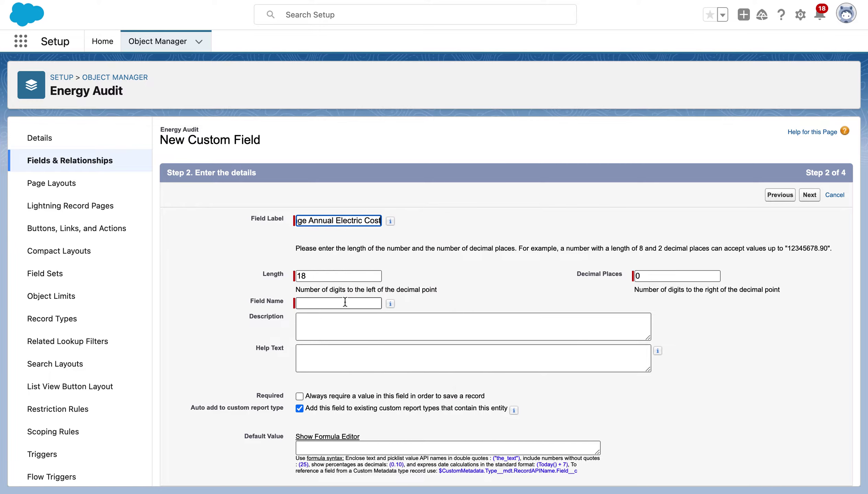
pyautogui.click(343, 305)
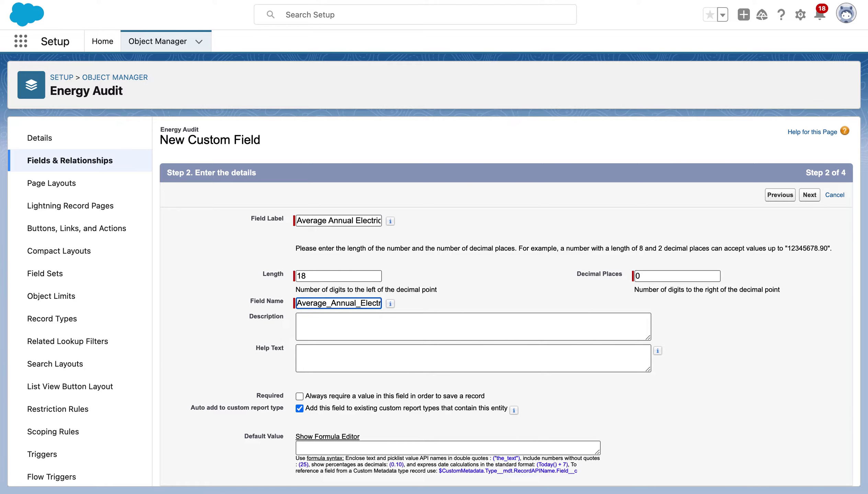
# - Set the currency field's Length to 16 and its Decimal Places to 2, as the Trailhead challenge requires
pyautogui.hotkey('ctrl', 'Tab')
pyautogui.scroll(-2, 350, 358)
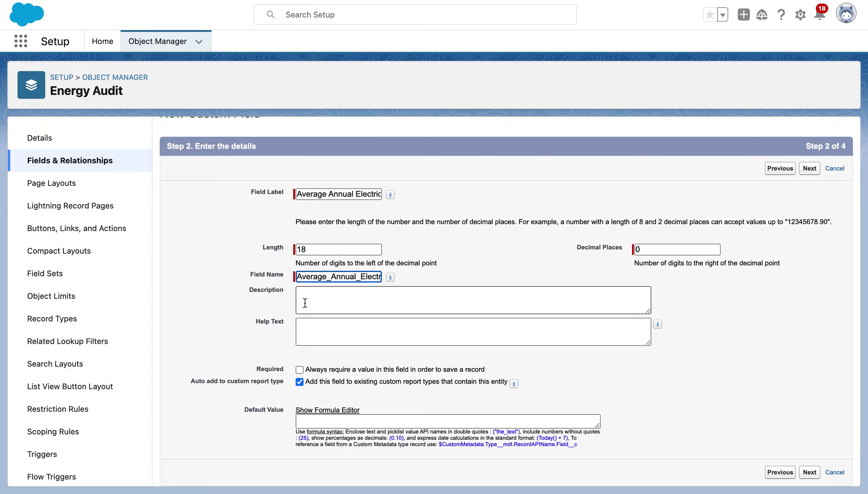
pyautogui.click(315, 250)
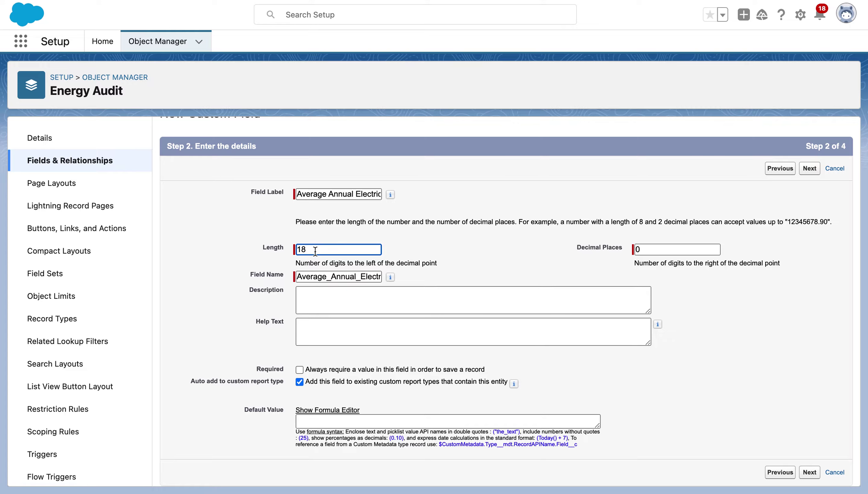
pyautogui.press('BackSpace')
pyautogui.write('6')
pyautogui.hotkey('ctrl', 'shift', 'Tab')
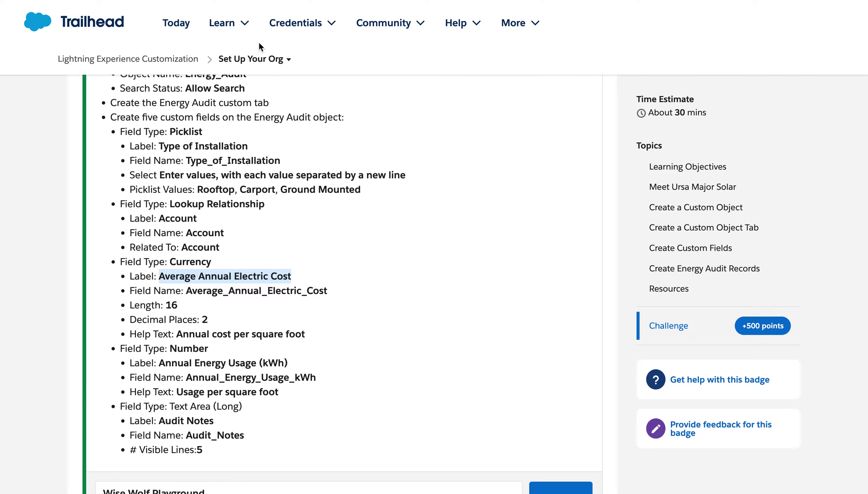
pyautogui.hotkey('ctrl', 'Tab')
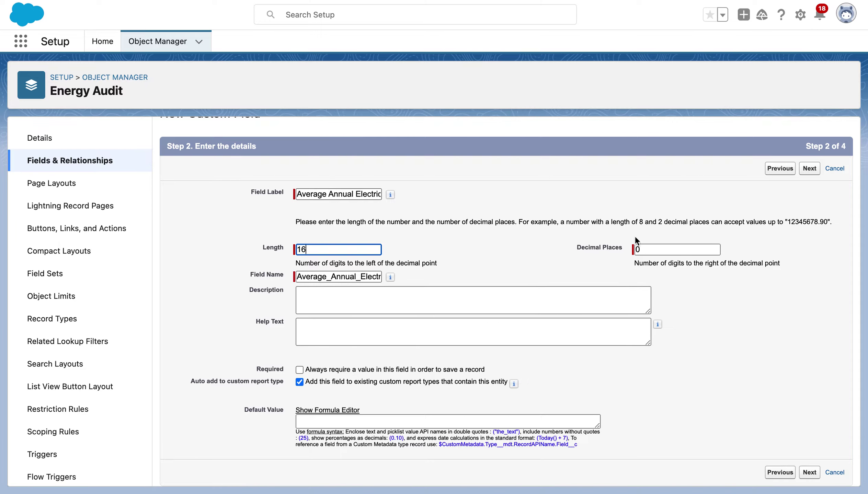
pyautogui.click(641, 249)
pyautogui.press('BackSpace')
pyautogui.write('2')
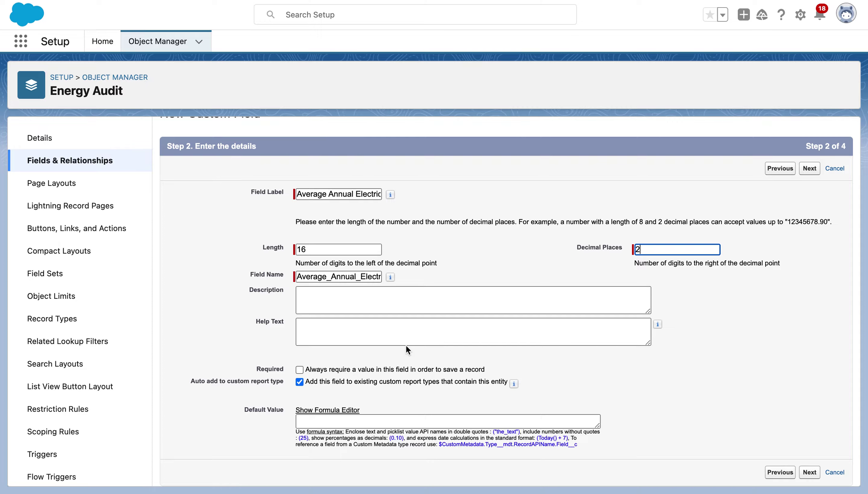
# - Copy the text "Annual cost per square foot" from the Trailhead challenge into the currency field's Help Text
pyautogui.click(337, 335)
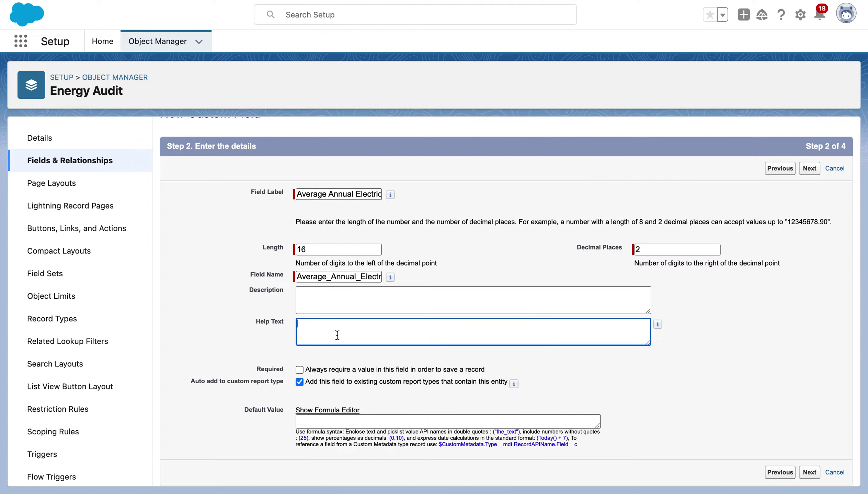
pyautogui.press('super+Tab')
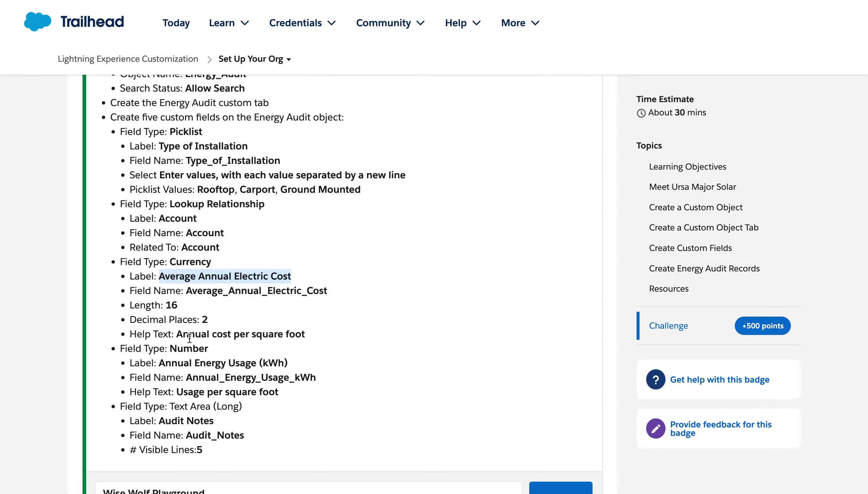
pyautogui.moveTo(176, 334); pyautogui.dragTo(368, 341)
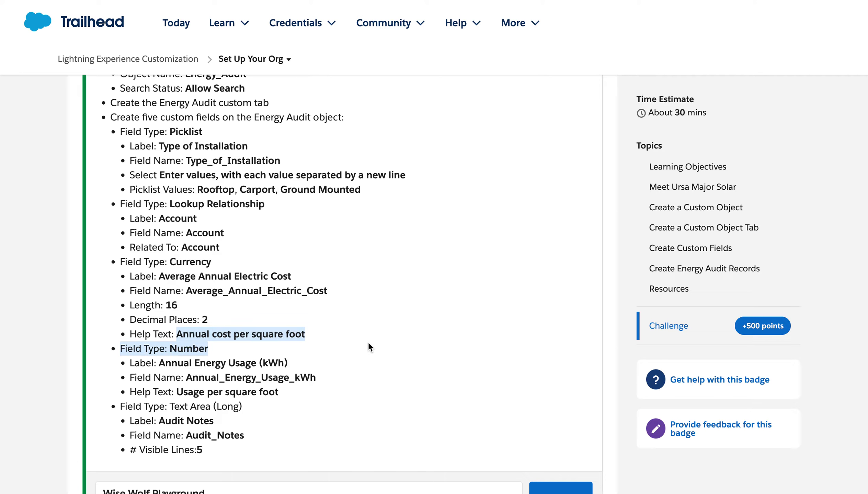
pyautogui.click(347, 329)
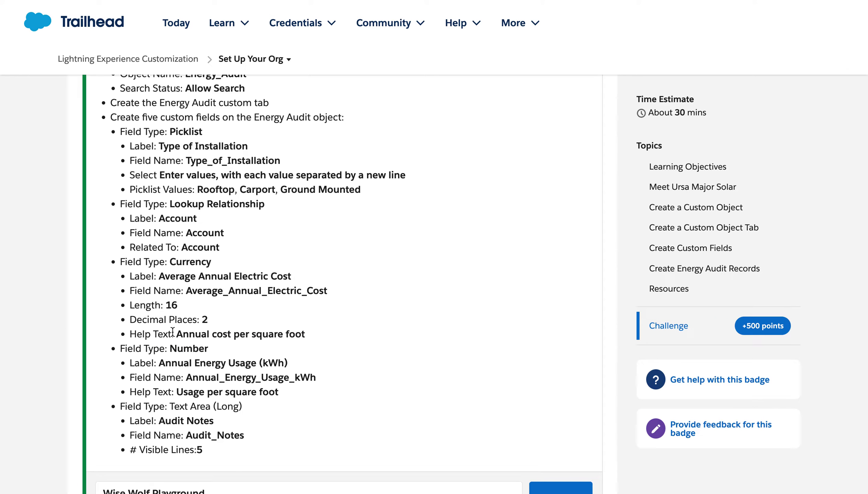
pyautogui.moveTo(176, 334); pyautogui.dragTo(303, 332)
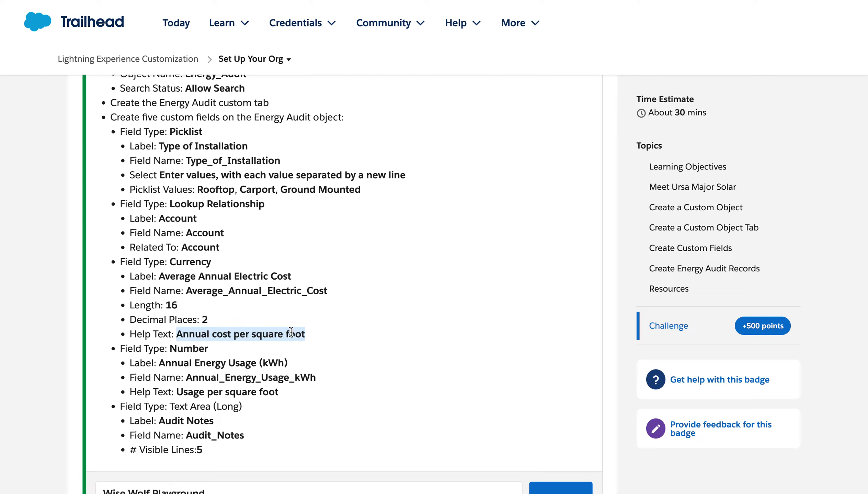
pyautogui.rightClick(280, 328)
pyautogui.click(304, 361)
pyautogui.press('super+Tab')
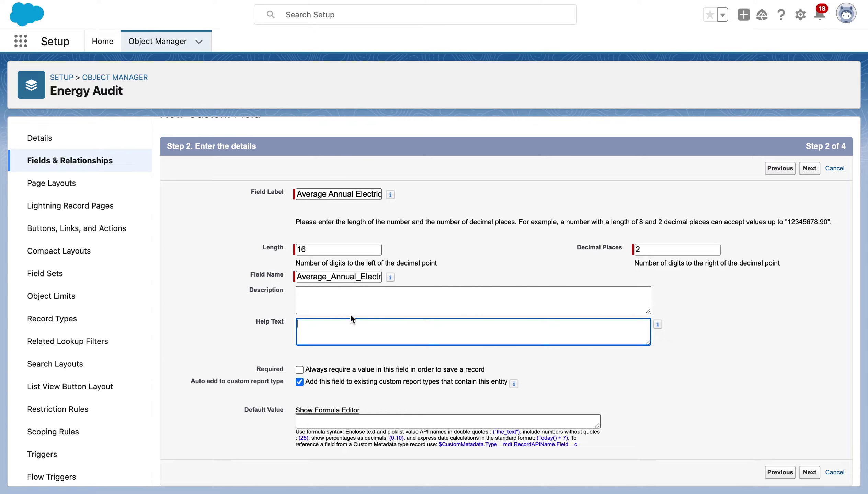
pyautogui.rightClick(343, 324)
pyautogui.click(354, 400)
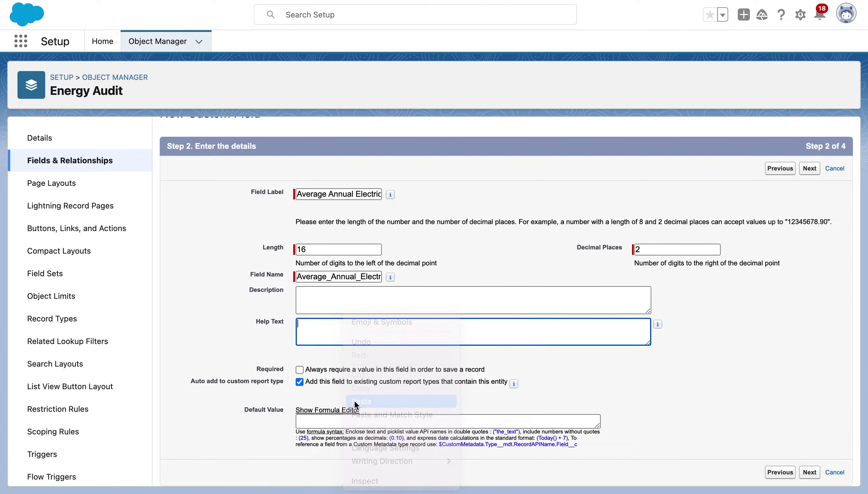
# - Save the Average Annual Electric Cost field with the default field-level security and page layout settings
pyautogui.click(809, 473)
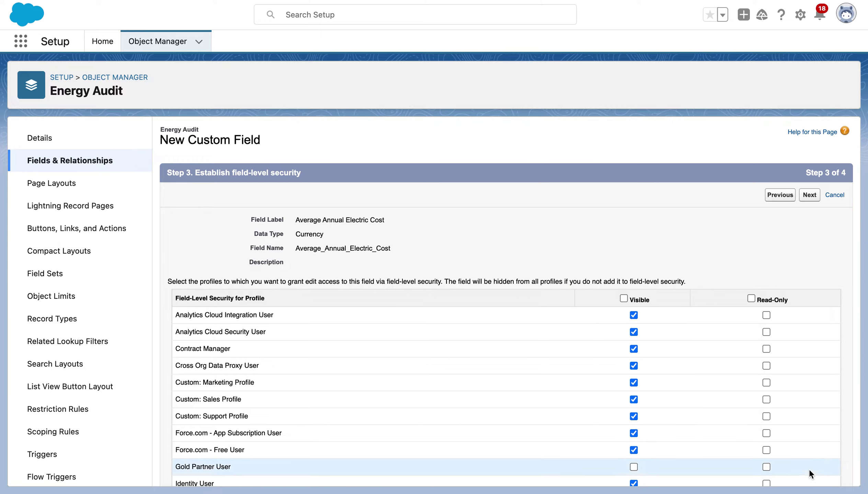
pyautogui.click(809, 197)
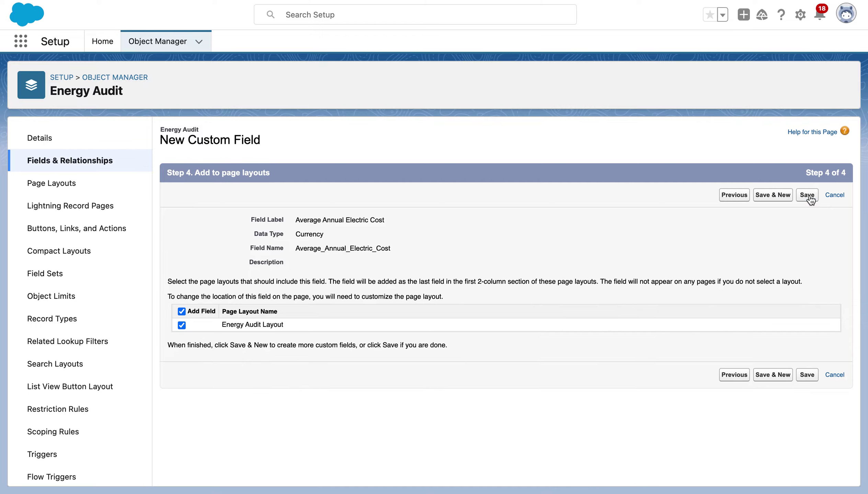
pyautogui.click(807, 196)
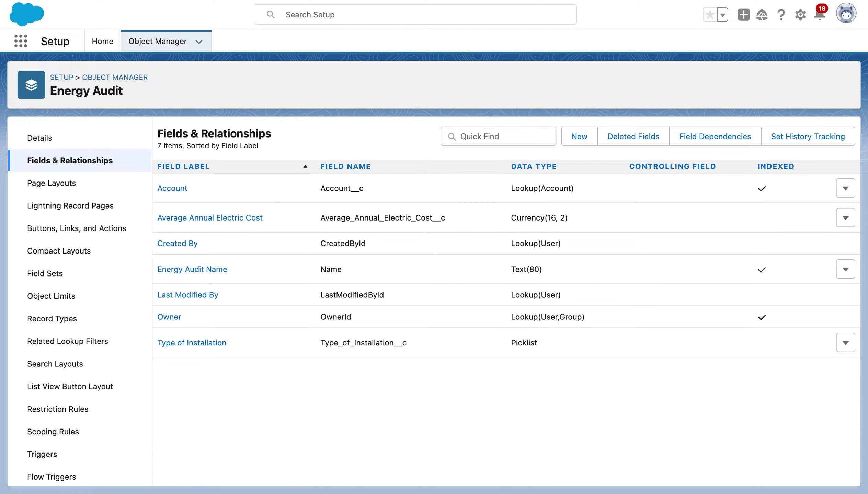
# - Start another custom field on the Energy Audit object with Number as its data type and continue to its details
pyautogui.hotkey('ctrl', 'Tab')
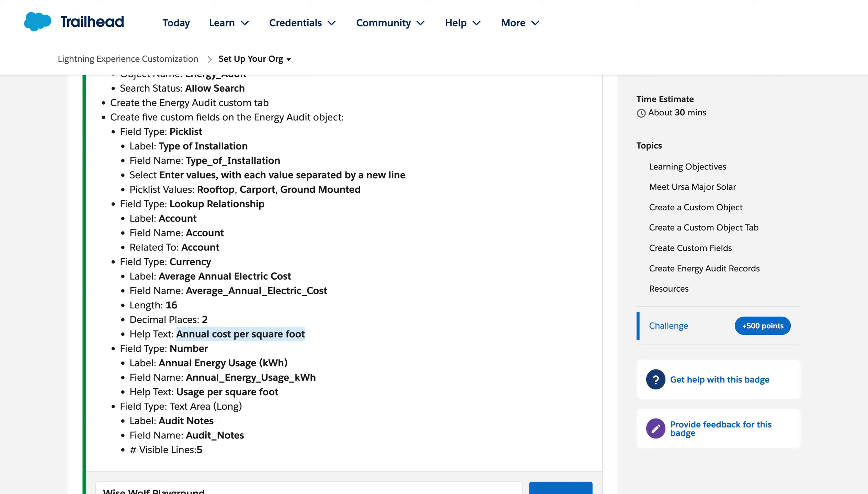
pyautogui.hotkey('ctrl', 'Tab')
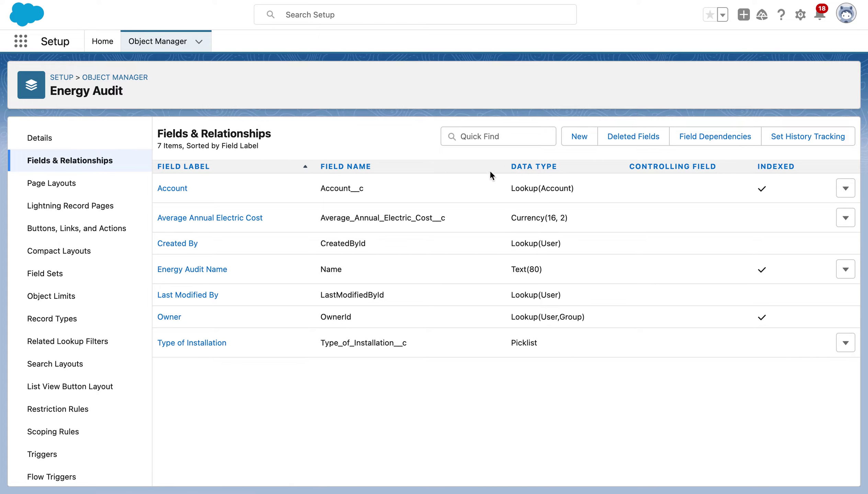
pyautogui.click(579, 136)
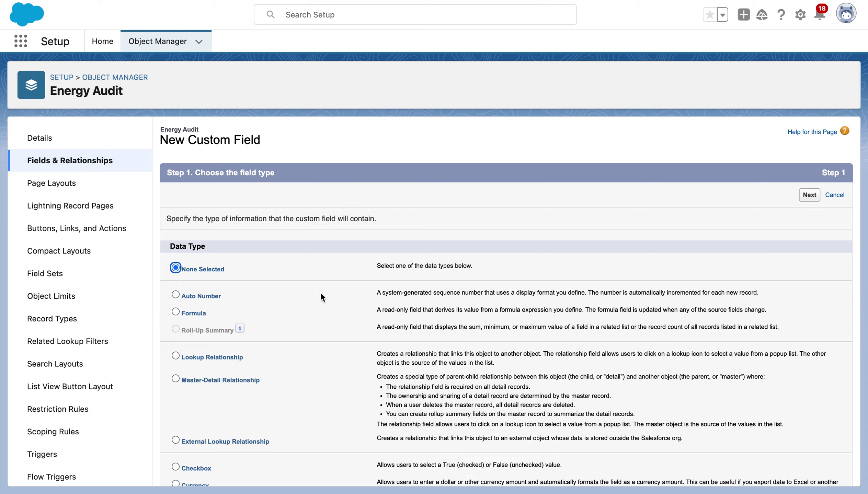
pyautogui.scroll(-5, 321, 293)
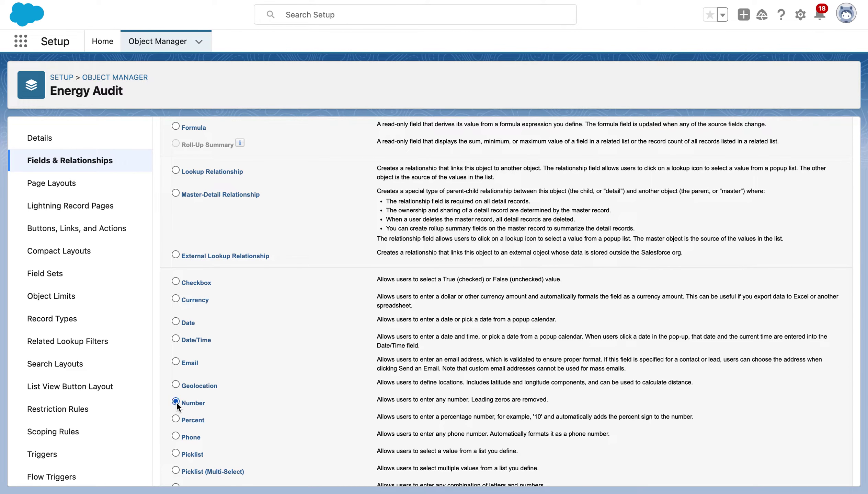
pyautogui.scroll(-4, 691, 327)
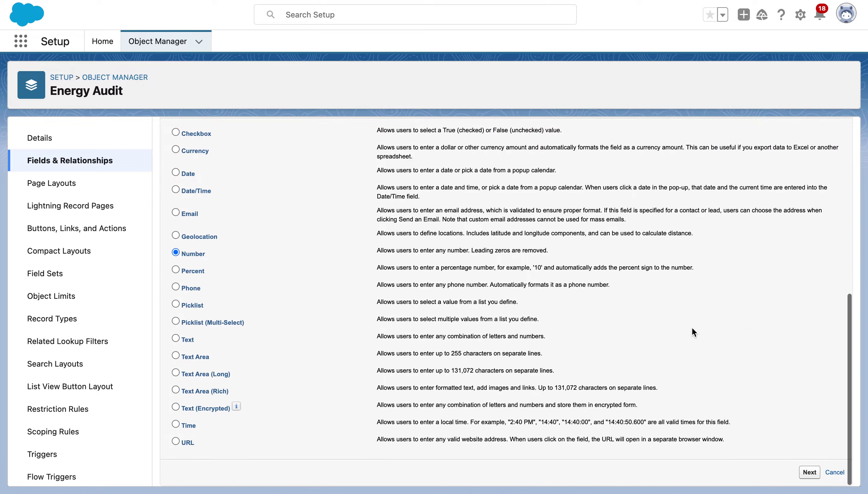
pyautogui.click(808, 472)
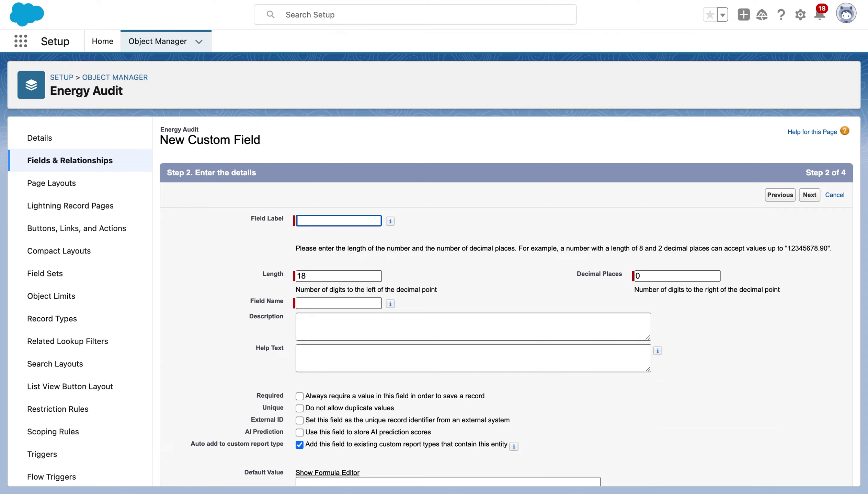
# - Copy the label Annual Energy Usage (kWh) from the Trailhead challenge into the number field's Field Label and generate the matching Field Name
pyautogui.hotkey('ctrl', 'Tab')
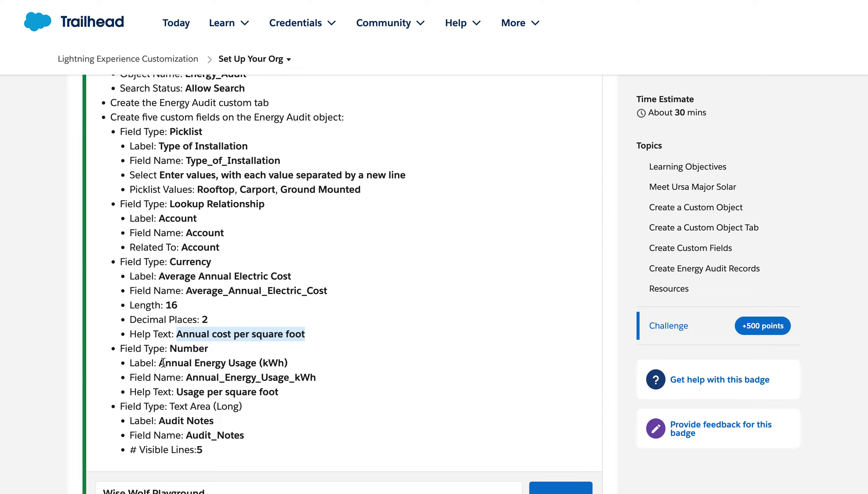
pyautogui.moveTo(158, 363); pyautogui.dragTo(284, 364)
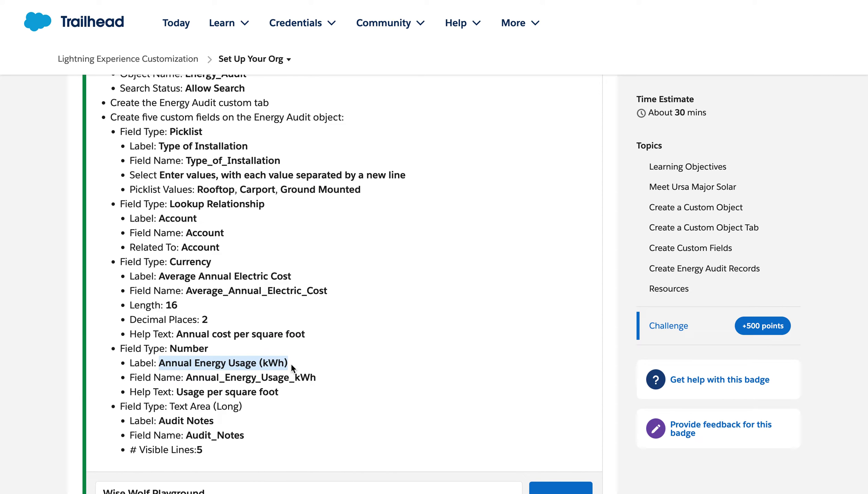
pyautogui.rightClick(280, 363)
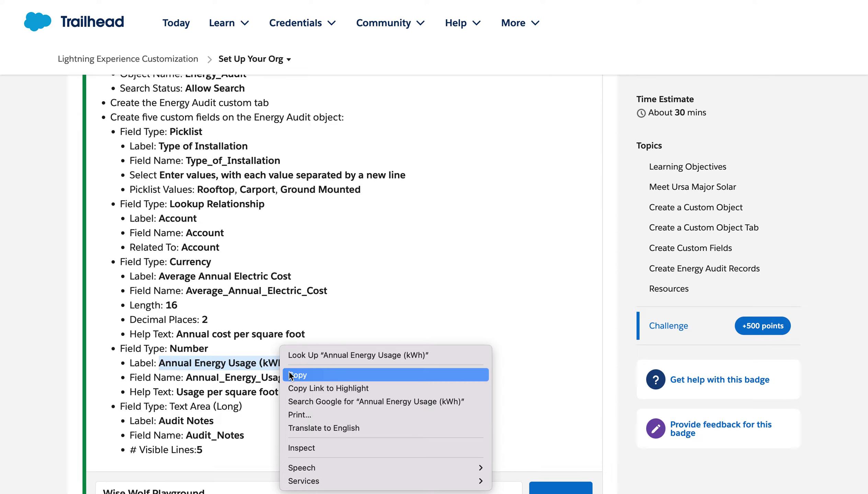
pyautogui.click(289, 375)
pyautogui.hotkey('ctrl', 'Tab')
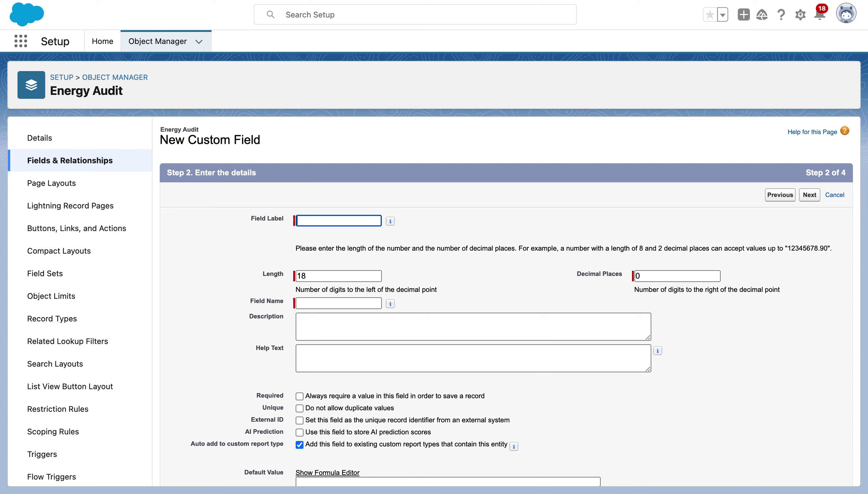
pyautogui.click(343, 220)
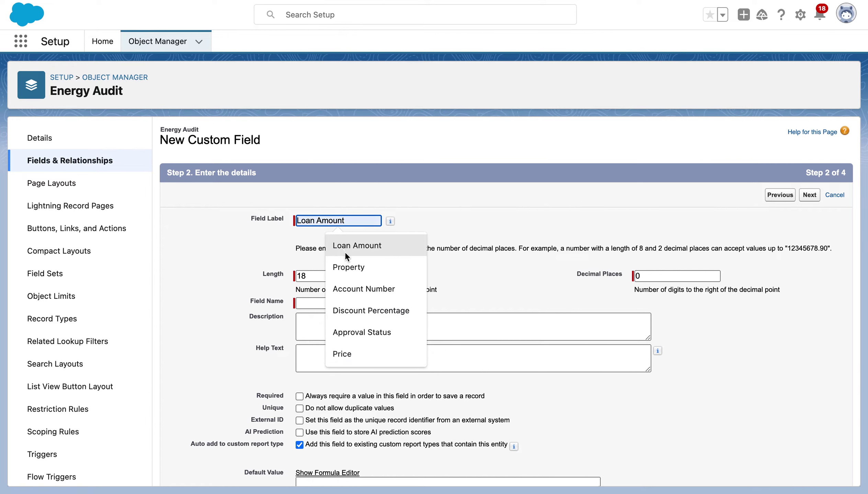
pyautogui.rightClick(299, 223)
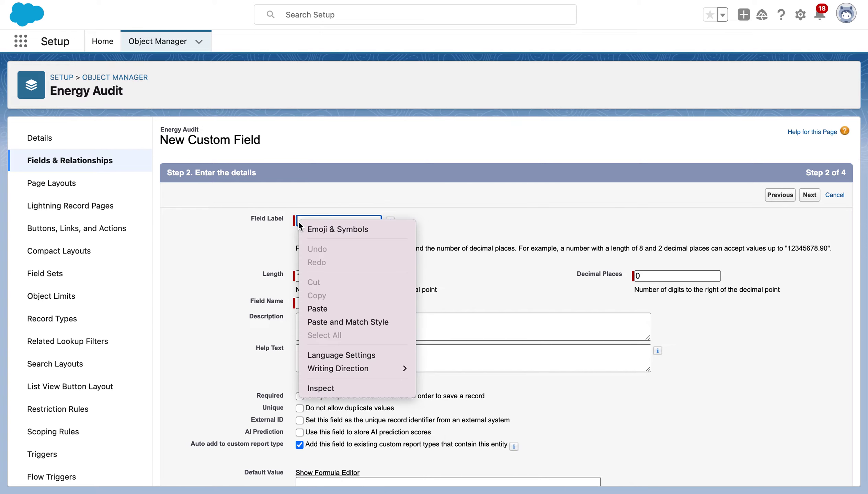
pyautogui.click(332, 304)
pyautogui.click(333, 303)
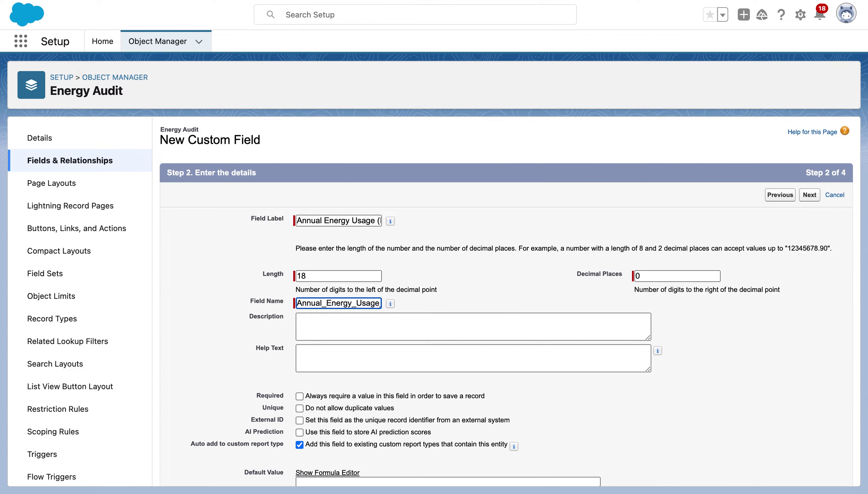
# - Copy "Usage per square foot" from the Trailhead challenge into the number field's Help Text and continue to field-level security
pyautogui.hotkey('ctrl', 'Tab')
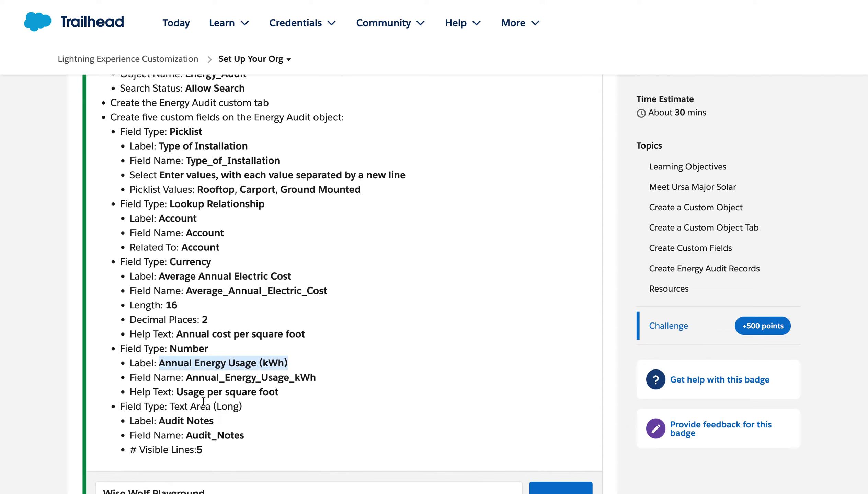
pyautogui.moveTo(177, 393); pyautogui.dragTo(303, 396)
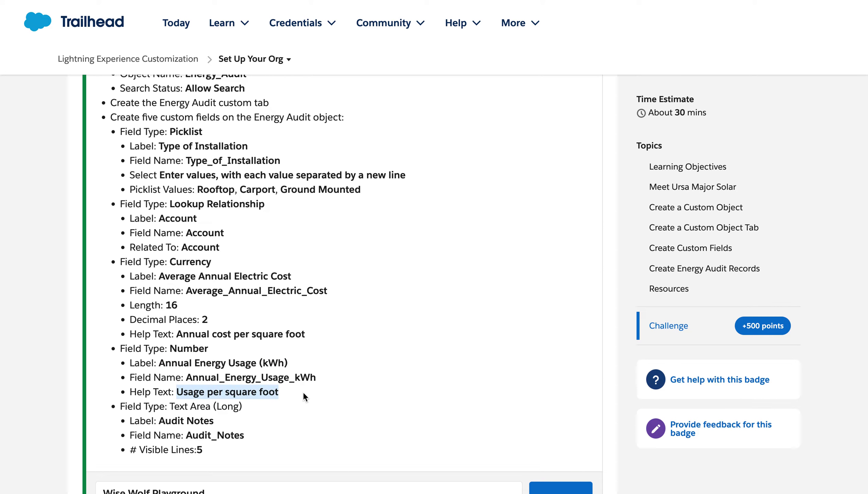
pyautogui.rightClick(264, 394)
pyautogui.click(283, 375)
pyautogui.hotkey('ctrl', 'Tab')
pyautogui.click(364, 360)
pyautogui.rightClick(364, 359)
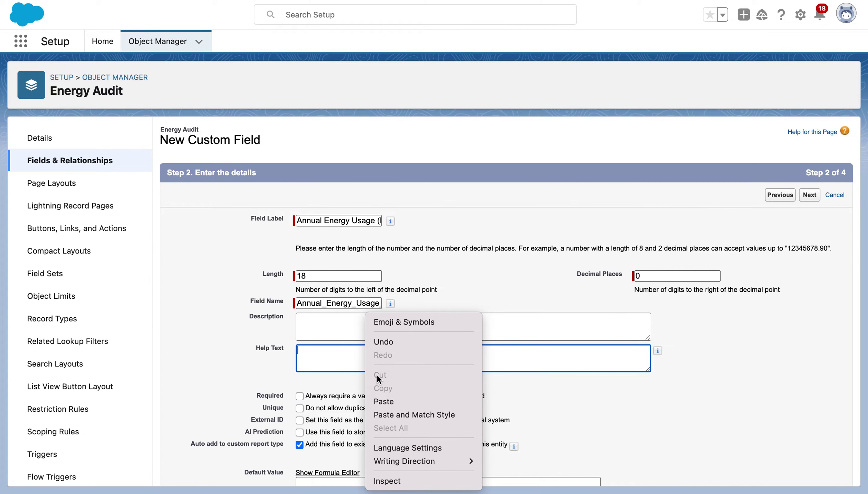
pyautogui.click(384, 401)
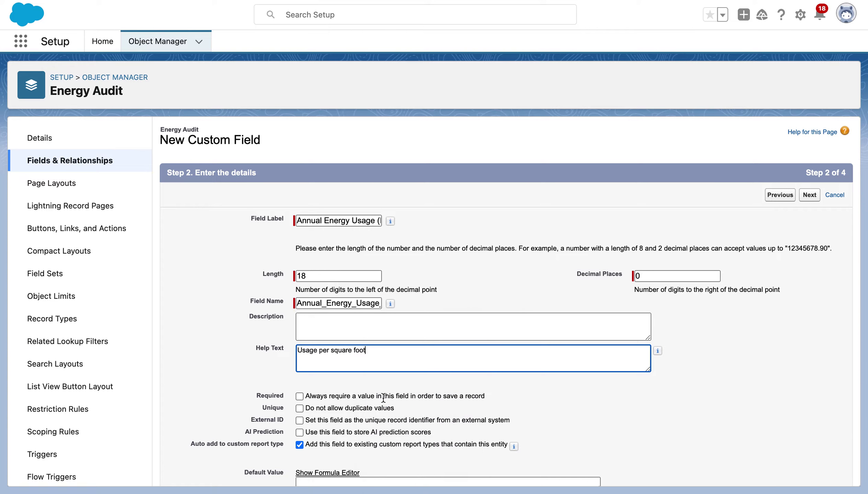
pyautogui.click(802, 199)
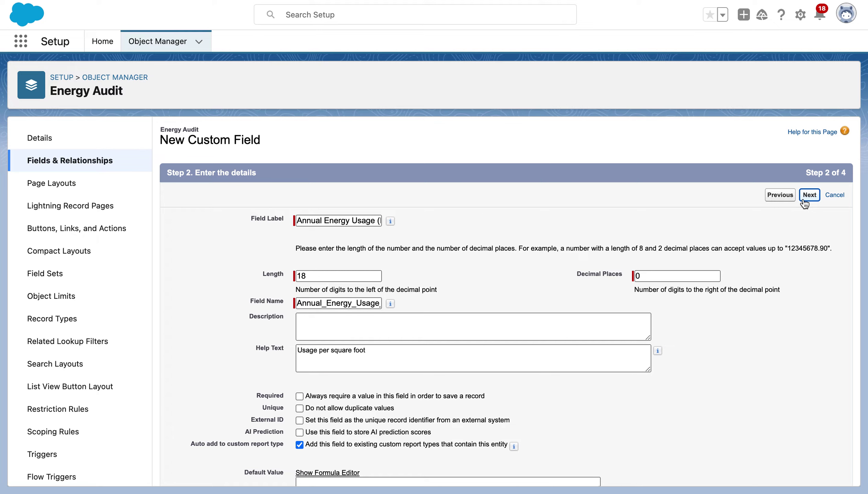
pyautogui.scroll(-2, 809, 203)
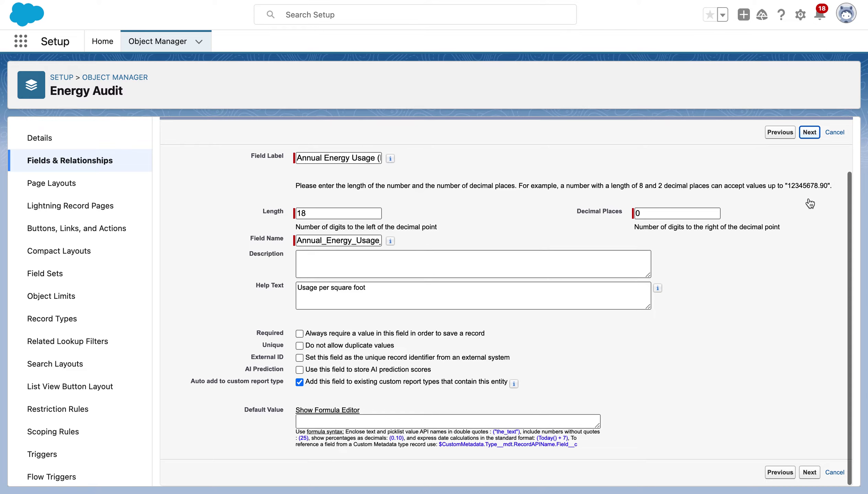
pyautogui.click(810, 473)
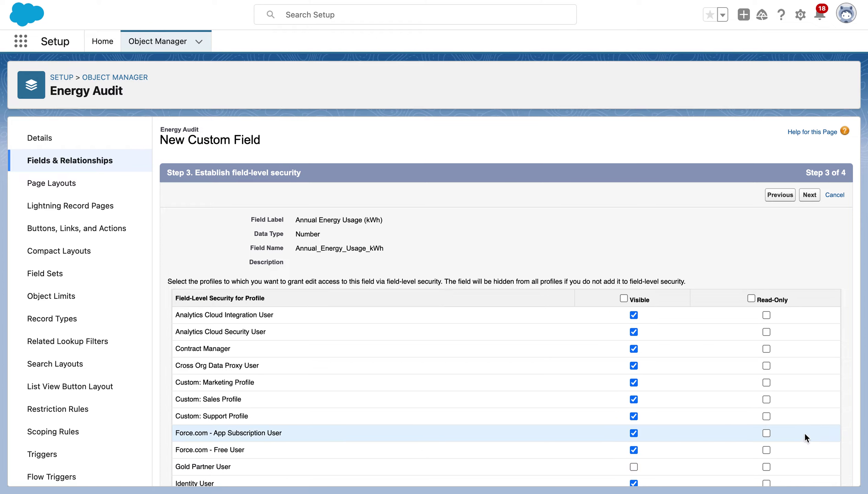
# - Save the Annual Energy Usage (kWh) field with the default field-level security and page layout settings
pyautogui.click(807, 199)
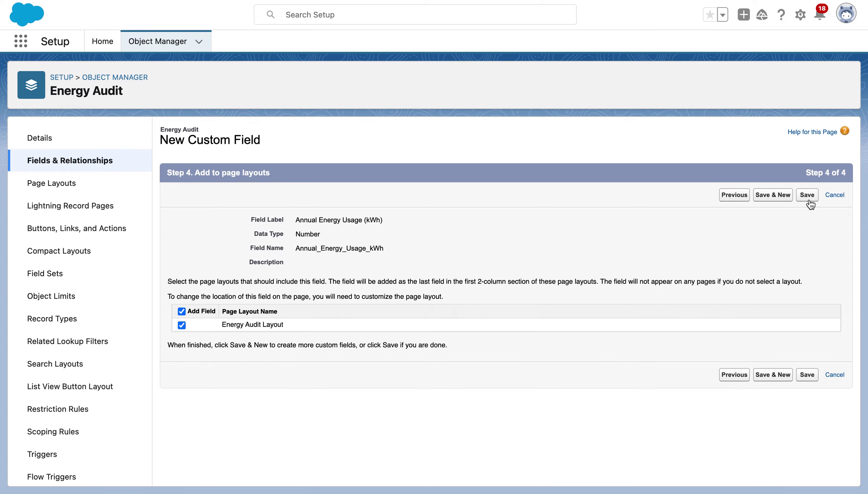
pyautogui.click(807, 374)
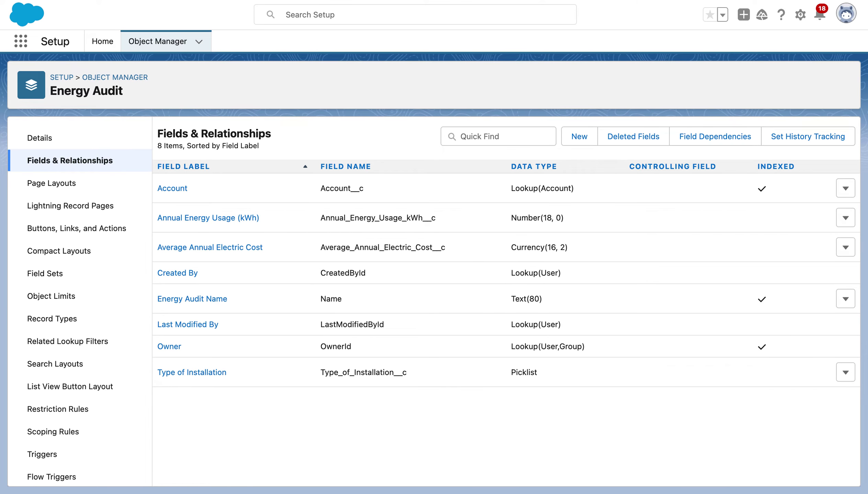
# - Start another custom field on the Energy Audit object with Text Area (Long) as its data type and continue to its details
pyautogui.hotkey('alt', 'Tab')
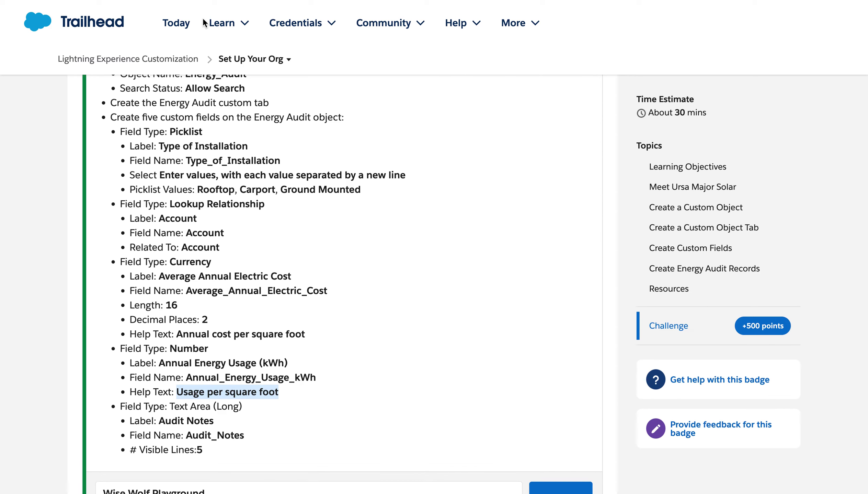
pyautogui.hotkey('alt', 'Tab')
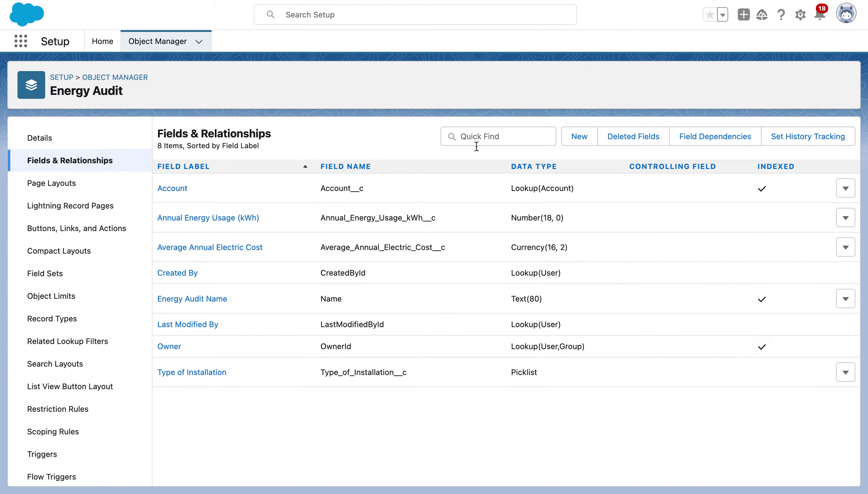
pyautogui.click(581, 137)
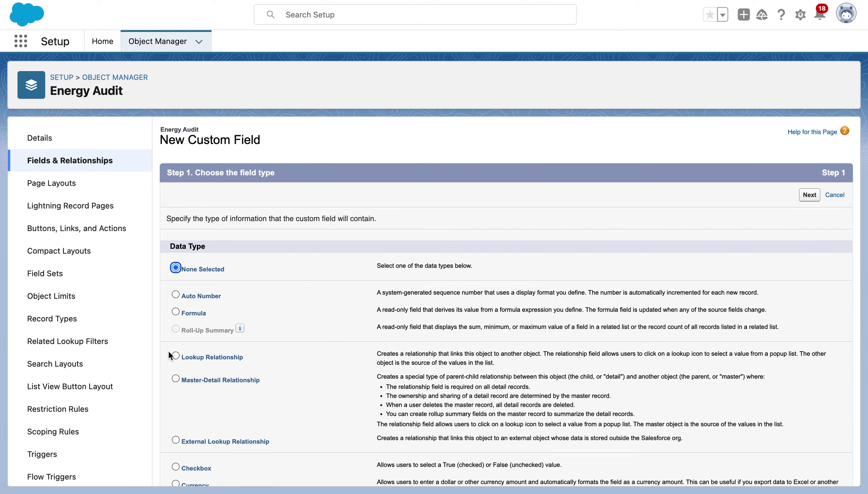
pyautogui.scroll(-7, 234, 402)
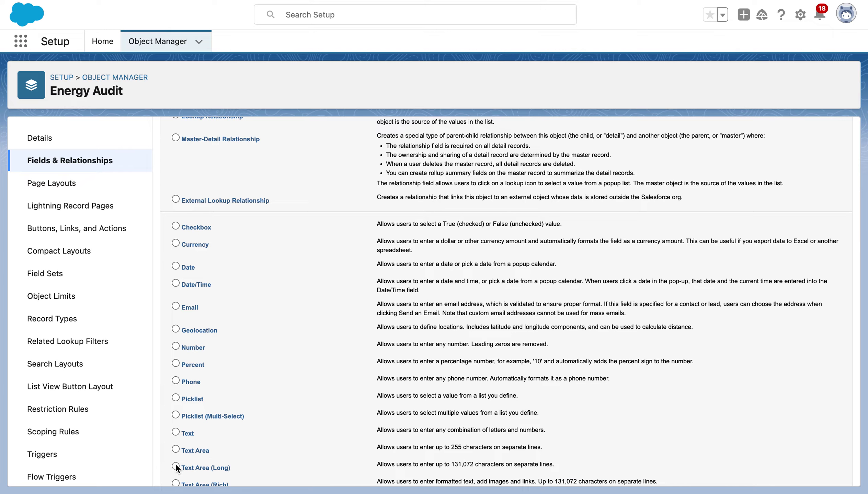
pyautogui.scroll(7, 599, 270)
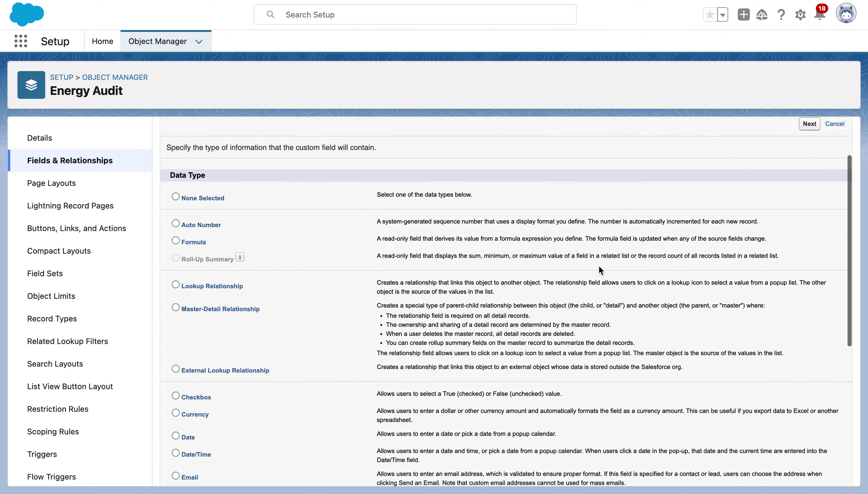
pyautogui.click(809, 195)
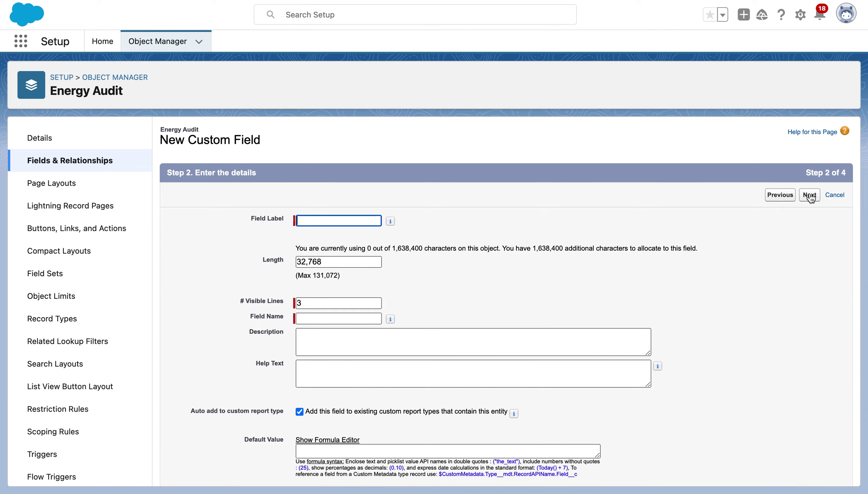
# - Copy the label Audit Notes from the Trailhead challenge into the long text area field's Field Label and generate the matching Field Name
pyautogui.hotkey('ctrl', 'Tab')
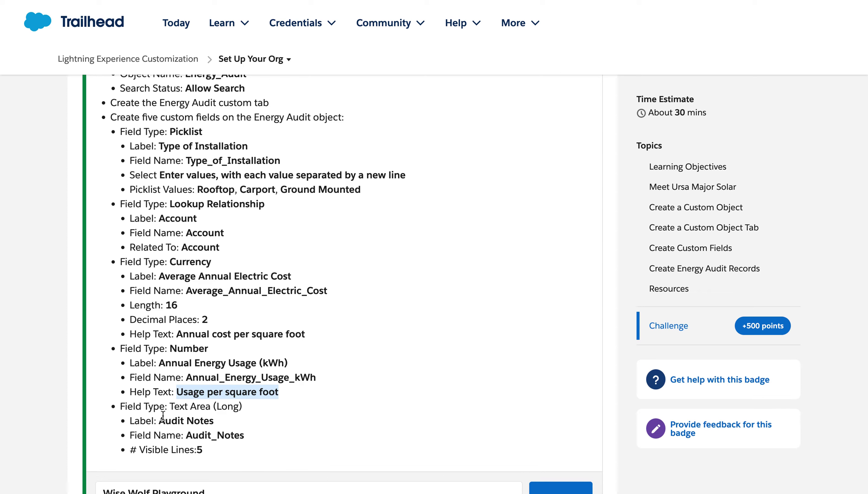
pyautogui.moveTo(159, 421); pyautogui.dragTo(229, 430)
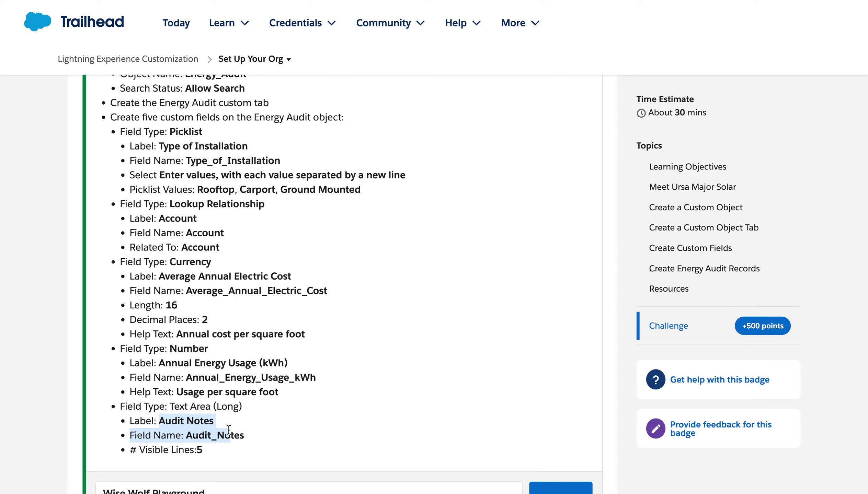
pyautogui.click(199, 424)
pyautogui.moveTo(158, 421); pyautogui.dragTo(219, 417)
pyautogui.rightClick(208, 418)
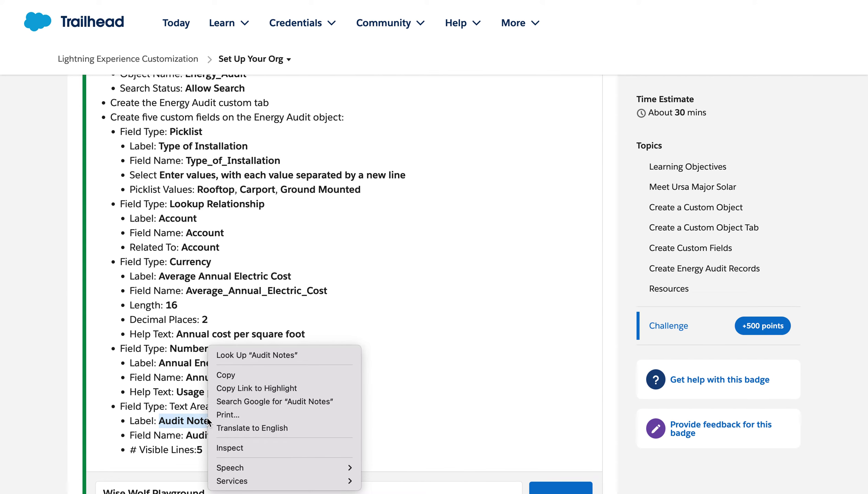
pyautogui.click(232, 375)
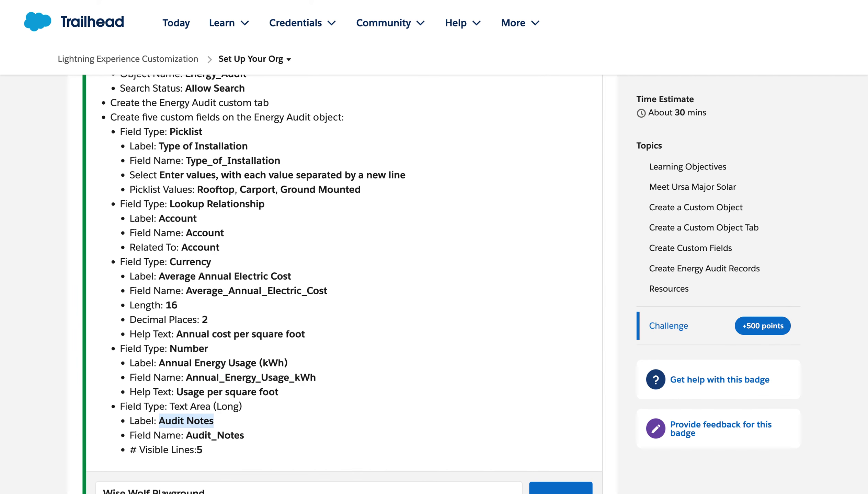
pyautogui.press('super+Tab')
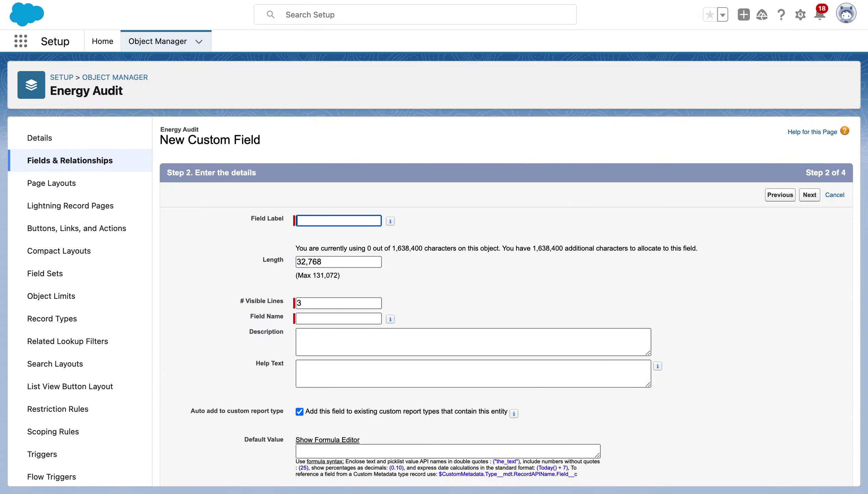
pyautogui.rightClick(319, 219)
pyautogui.click(351, 307)
# - Check the Trailhead challenge for the visible line requirement, set # Visible Lines to 5 and continue to field-level security
pyautogui.press('super+Tab')
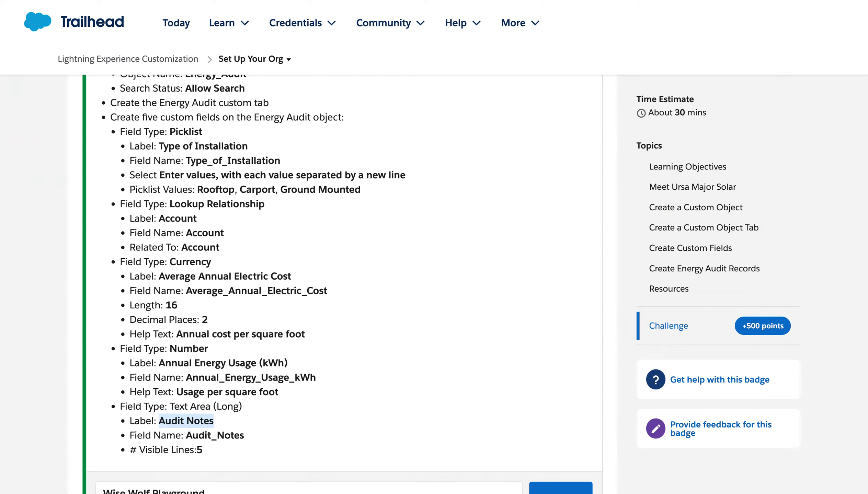
pyautogui.press('super+Tab')
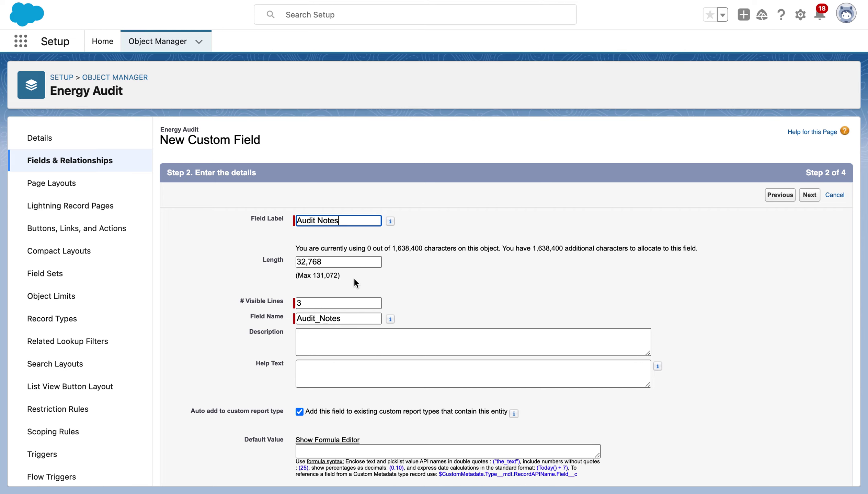
pyautogui.doubleClick(327, 303)
pyautogui.write('5')
pyautogui.press('super+Tab')
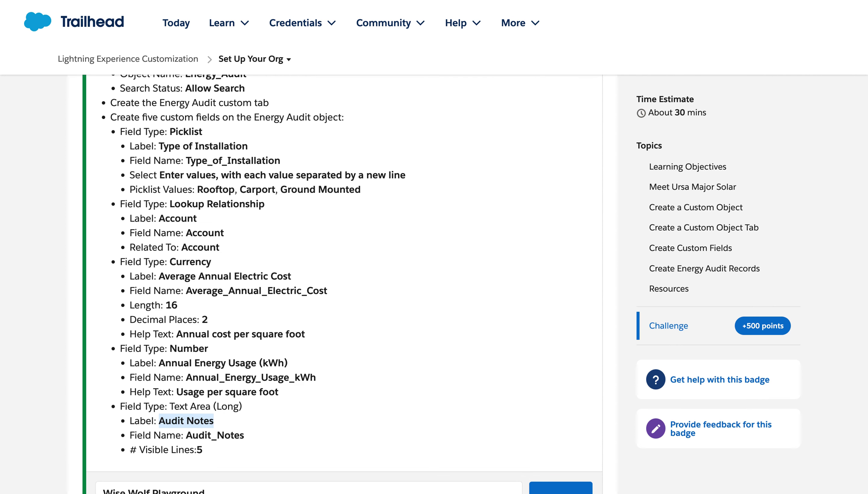
pyautogui.press('super+Tab')
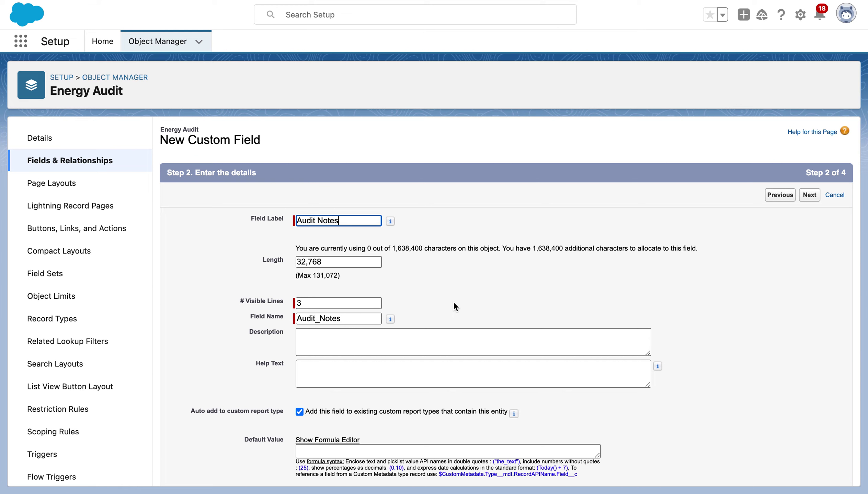
pyautogui.click(350, 303)
pyautogui.press('BackSpace')
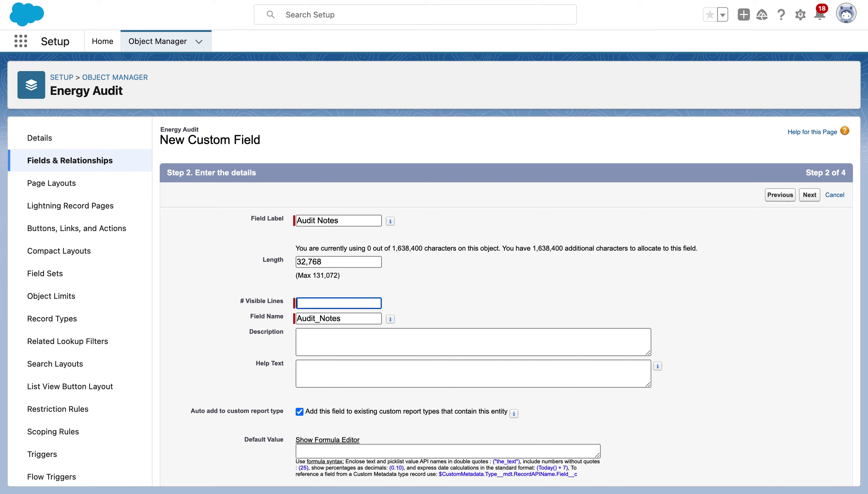
pyautogui.write('5')
pyautogui.scroll(-2, 815, 482)
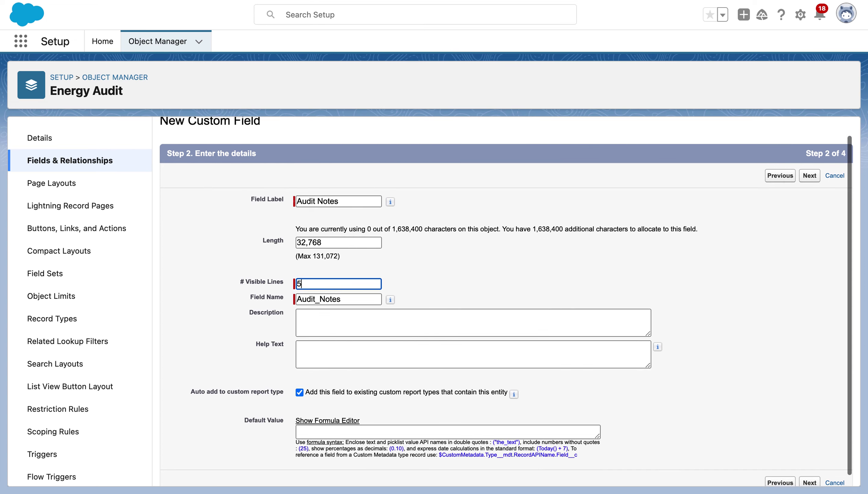
pyautogui.click(811, 477)
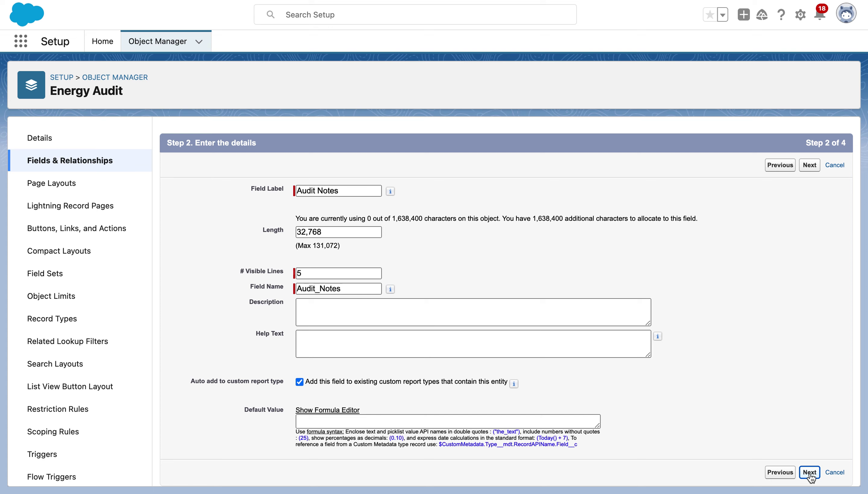
pyautogui.click(809, 476)
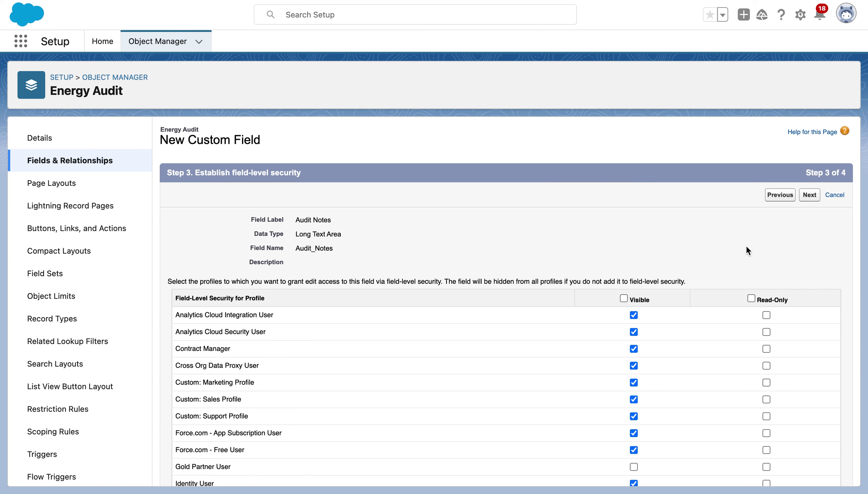
# - Save the Audit Notes field with the default field-level security and the Energy Audit Layout page layout
pyautogui.click(809, 195)
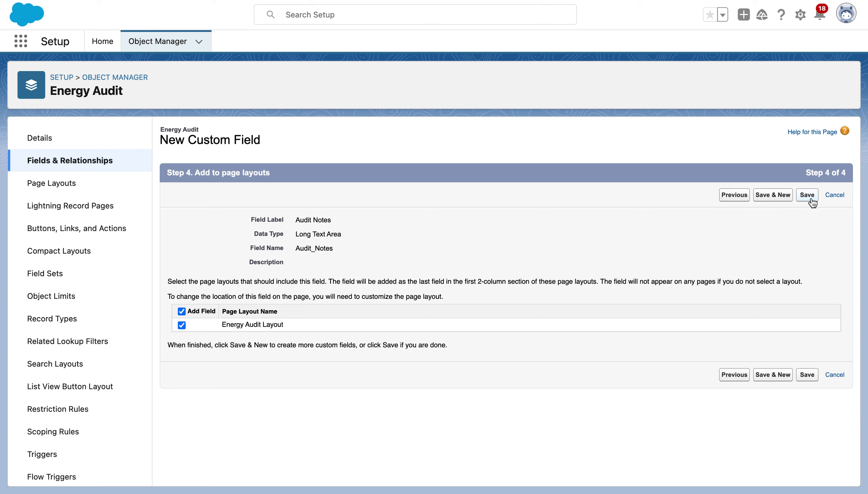
pyautogui.click(810, 199)
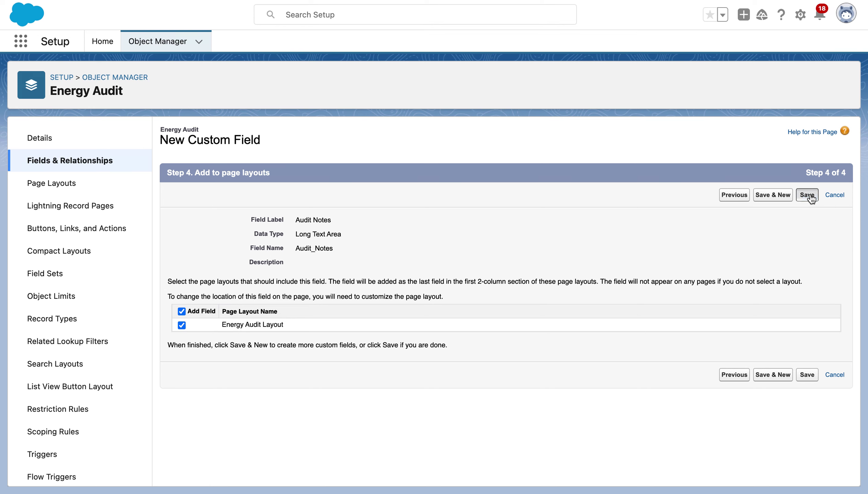